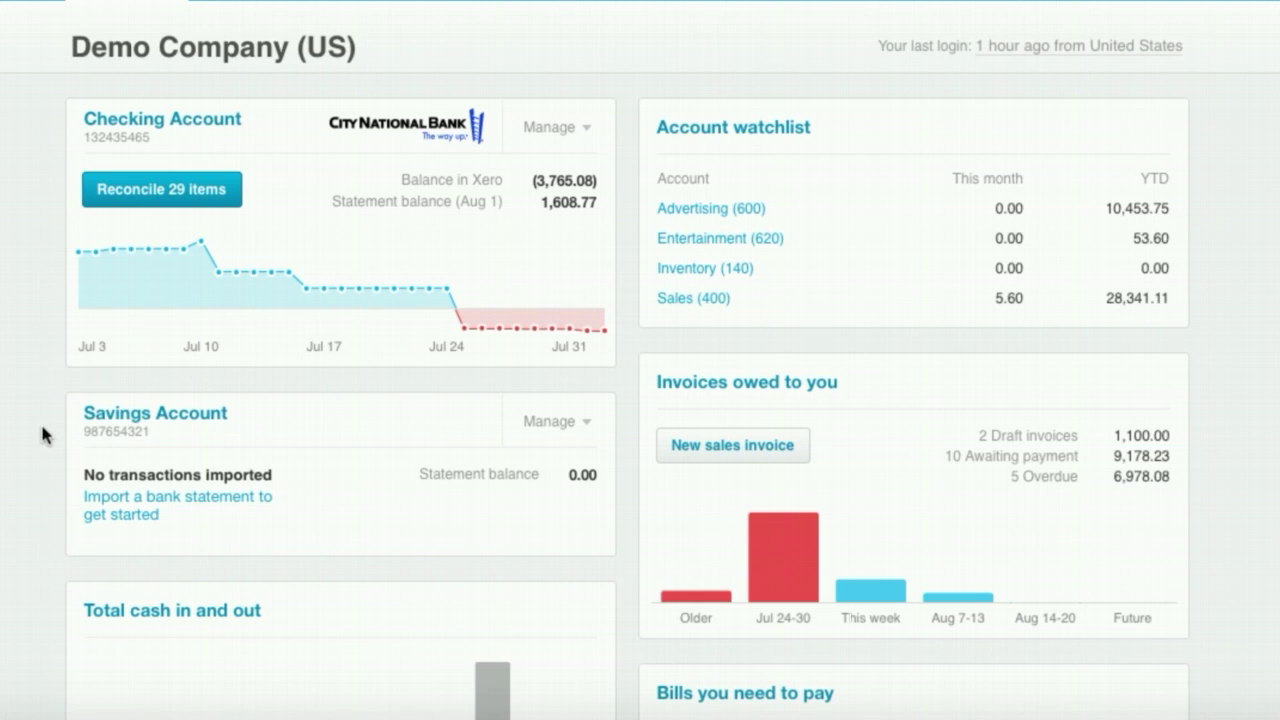
- Review the dashboard's bank account balances, account watchlist and the chart of invoices owed
scroll(40, 430, down, 1)
scroll(42, 427, up, 1)
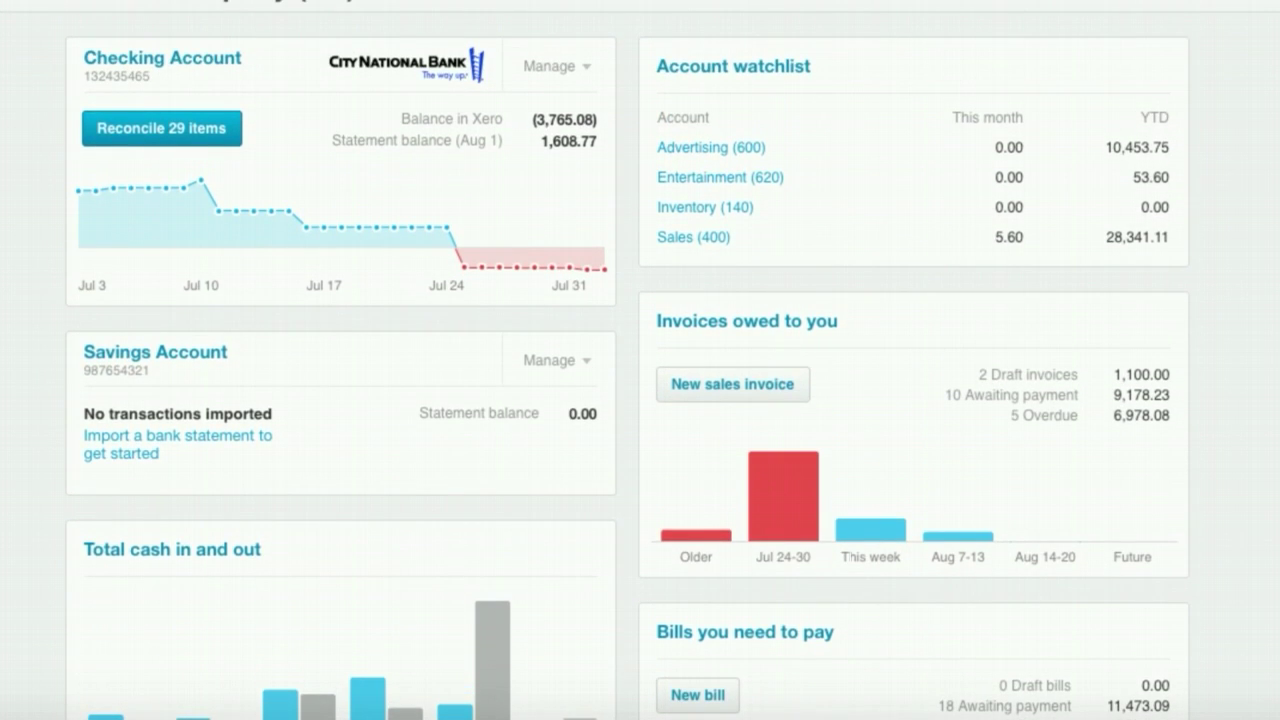
scroll(28, 408, up, 1)
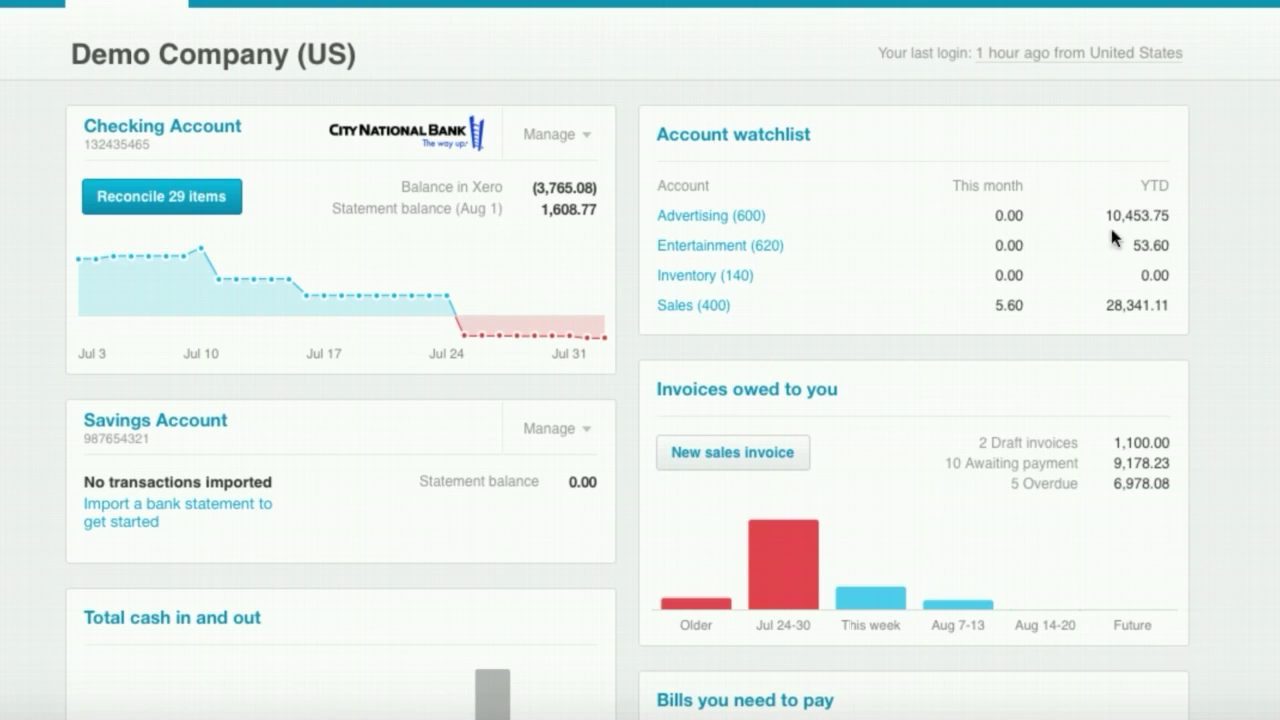
scroll(646, 230, down, 3)
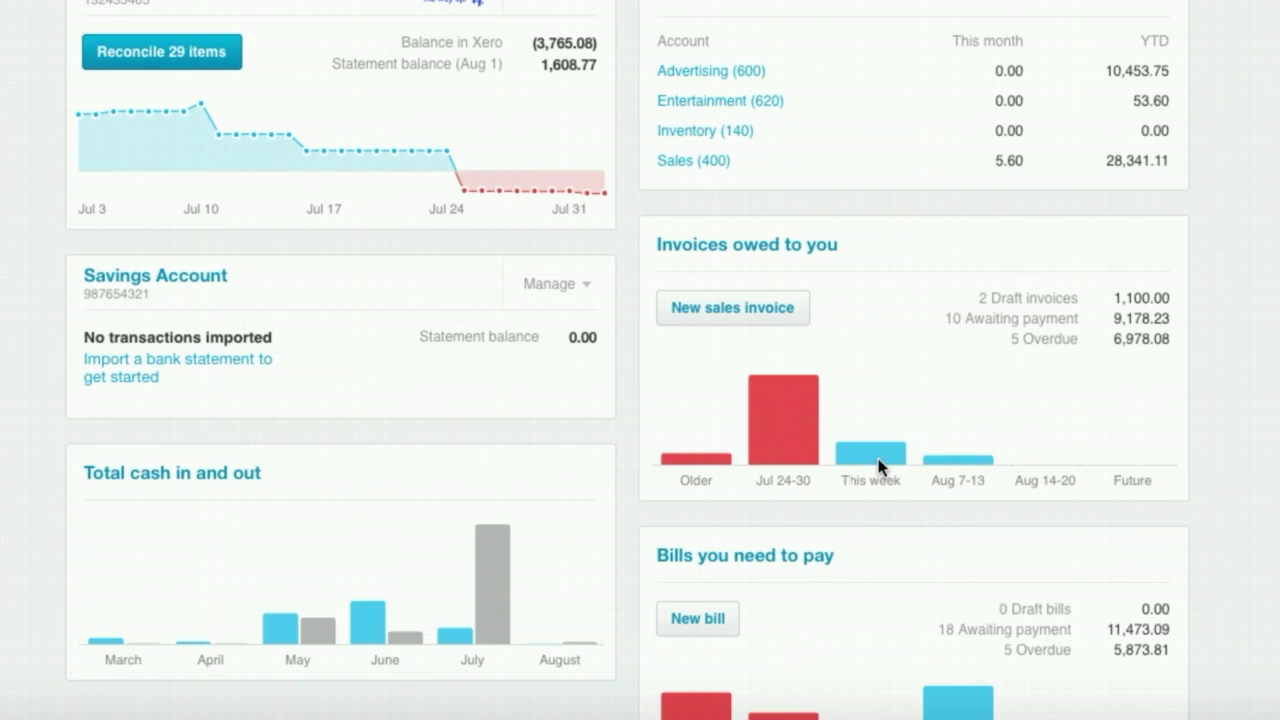
mouse_move(948, 466)
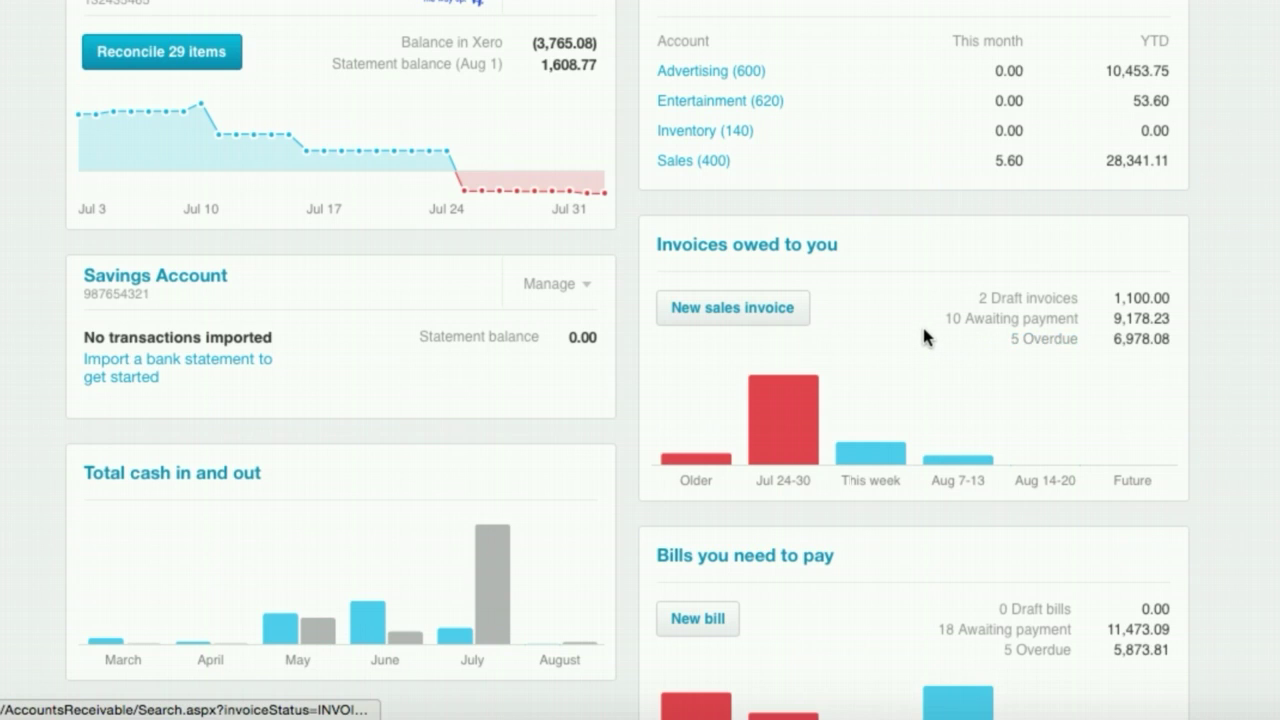
- Examine the dashboard's bills to pay, including the overdue amounts per period, and the expense claims summary
scroll(923, 330, down, 5)
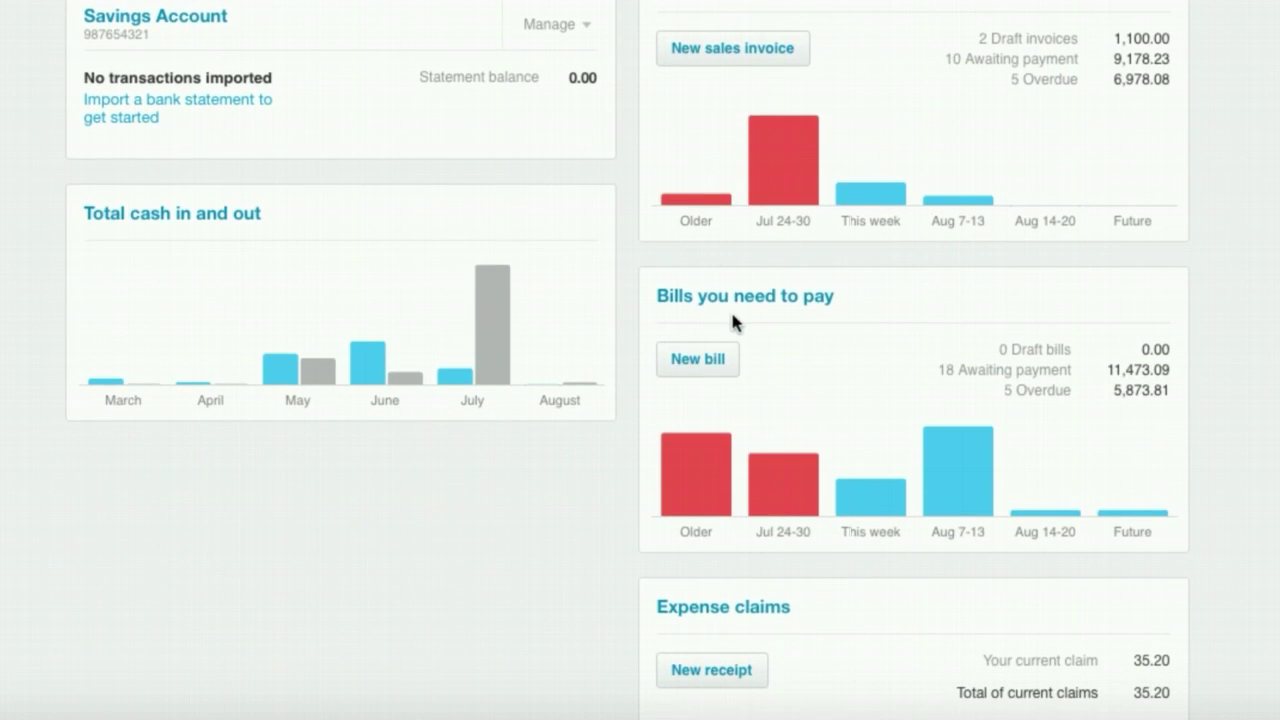
mouse_move(700, 462)
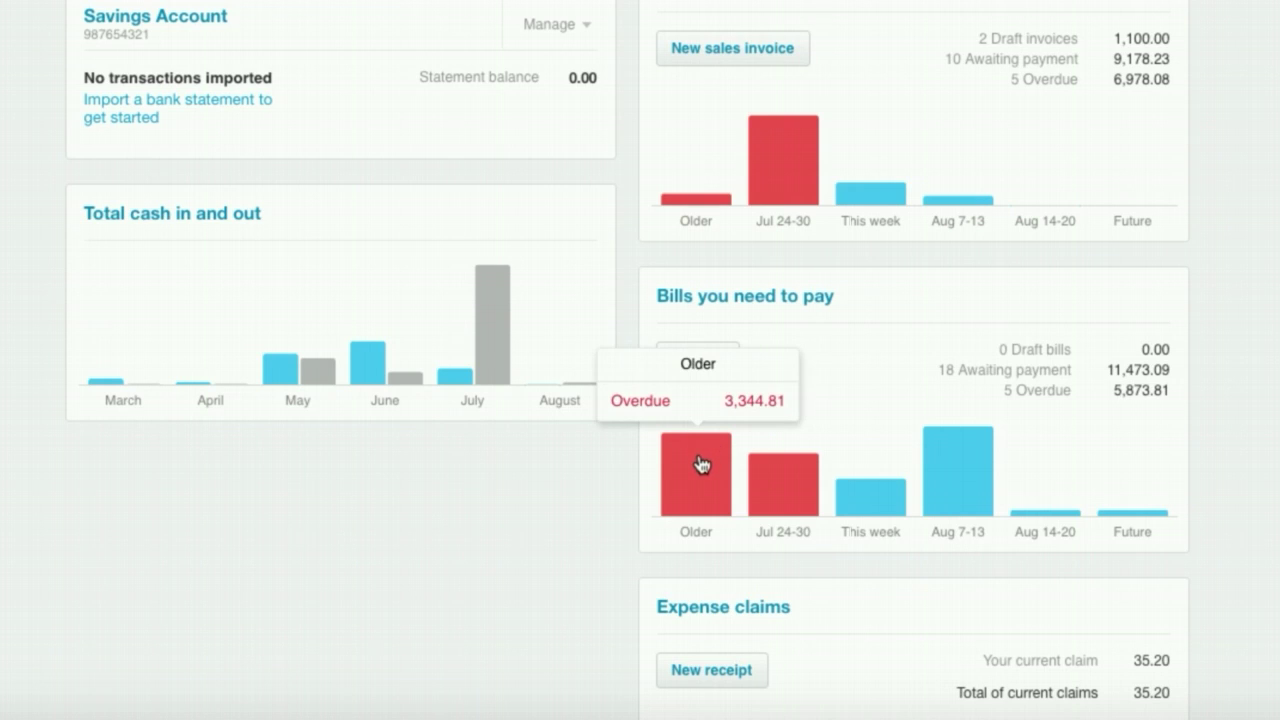
mouse_move(777, 486)
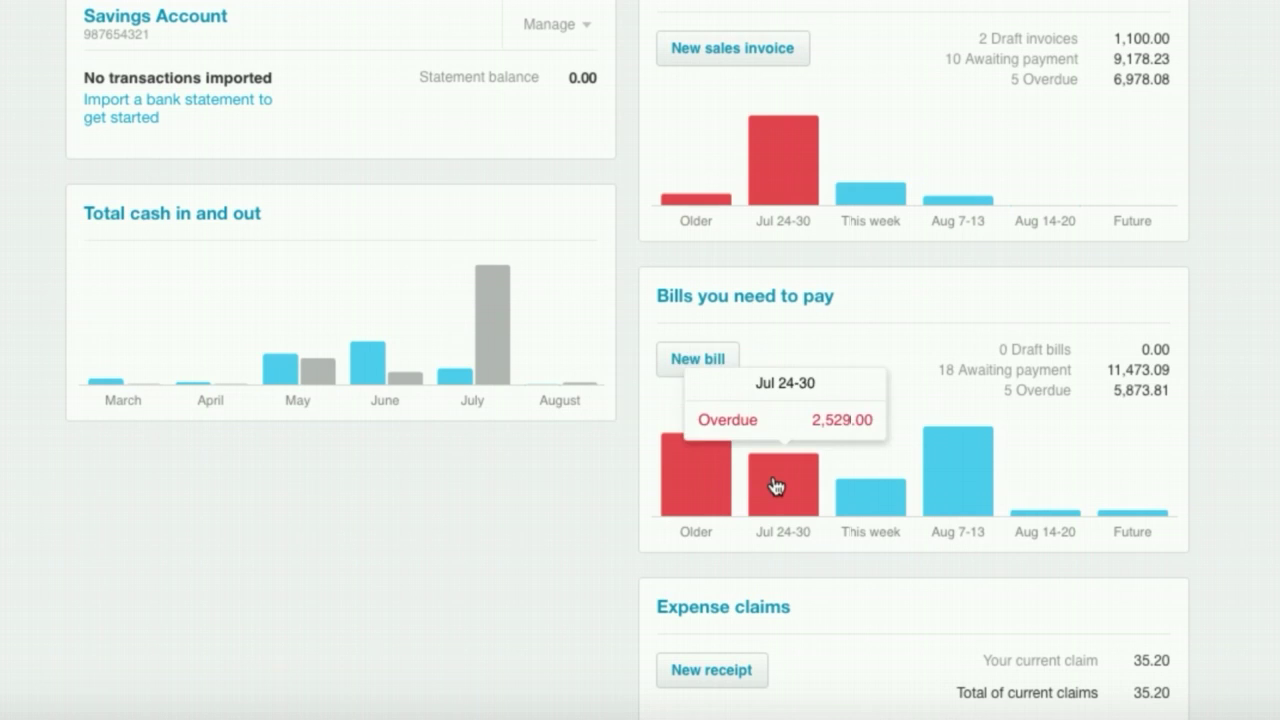
mouse_move(860, 496)
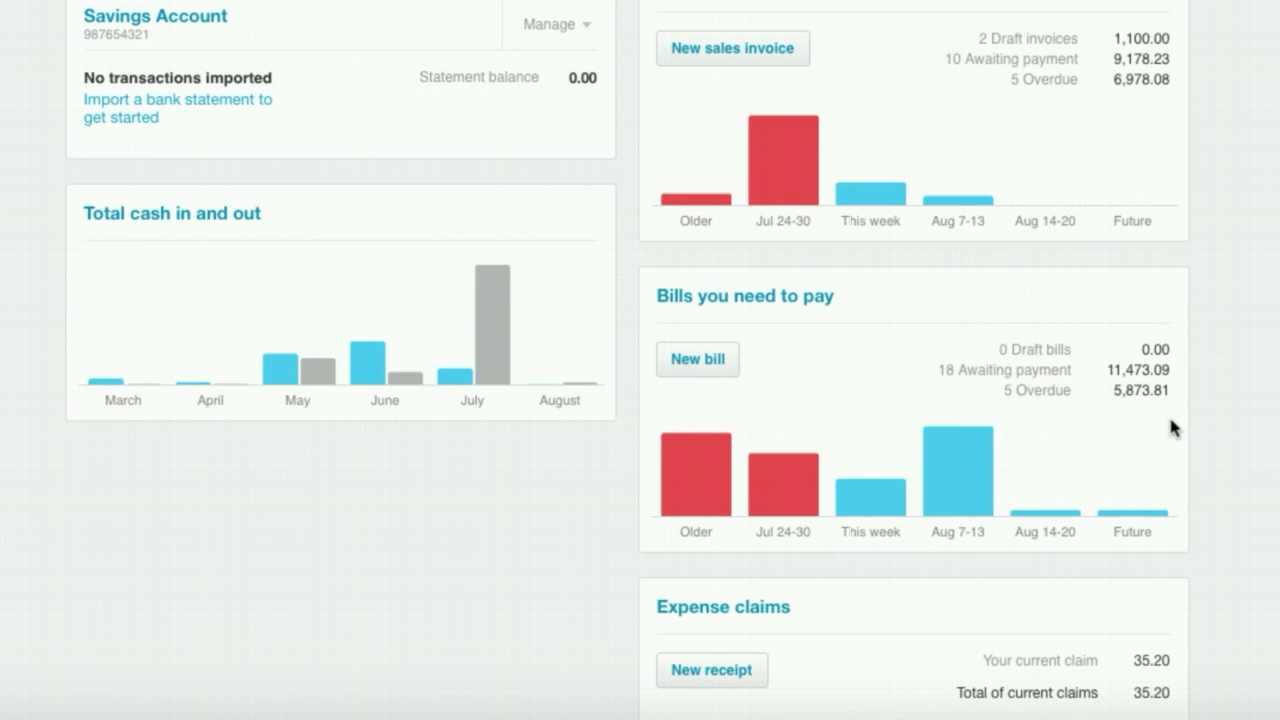
scroll(1170, 427, down, 3)
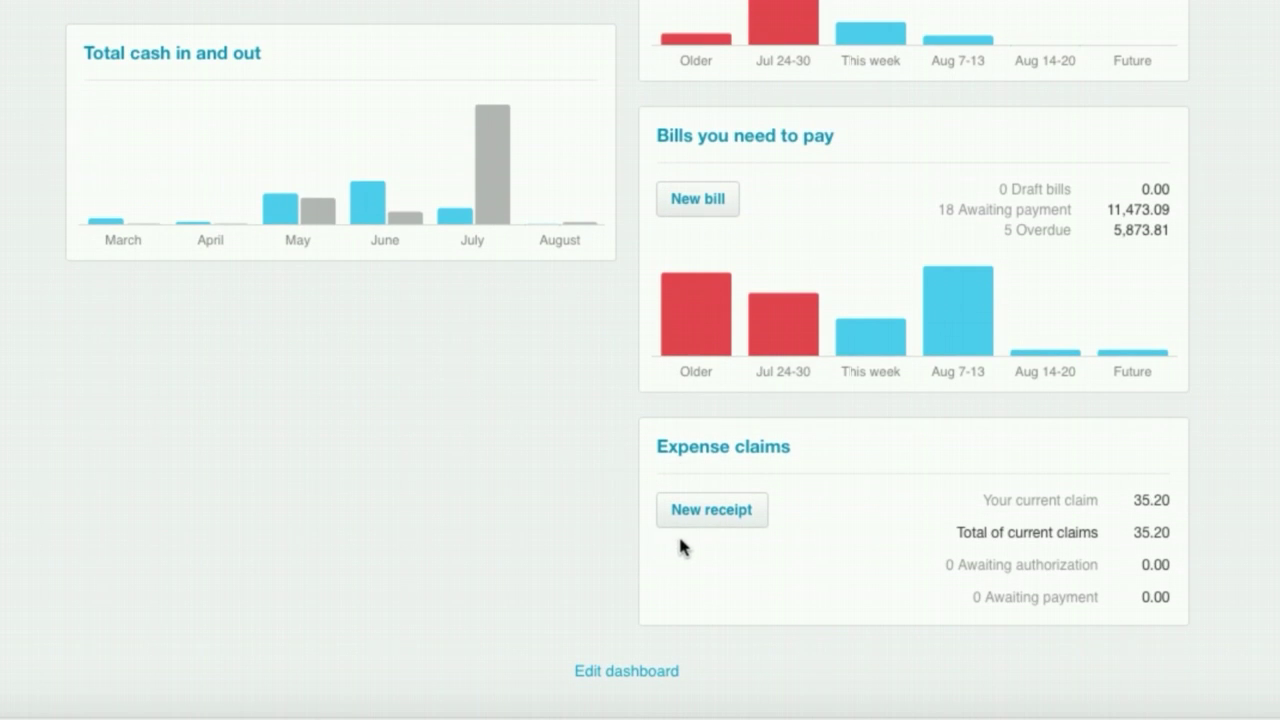
- Look over the whole dashboard and examine the monthly total cash in and out chart
scroll(623, 512, up, 10)
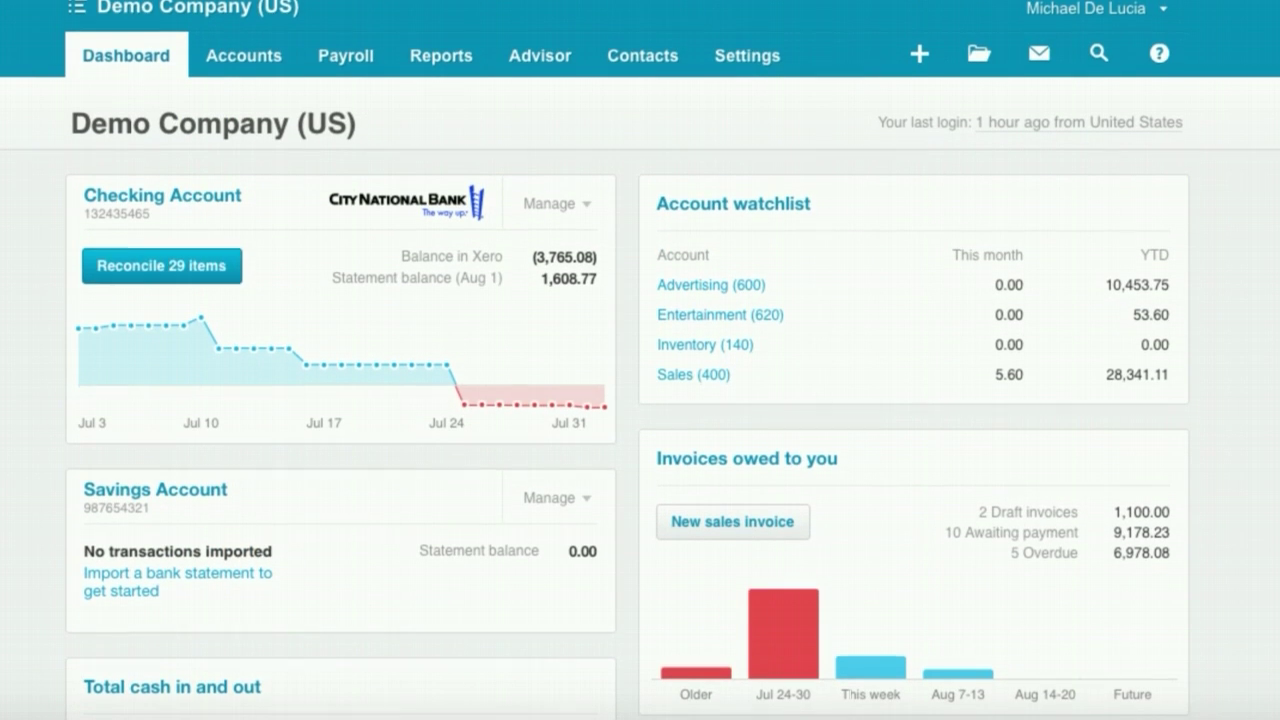
scroll(187, 512, down, 7)
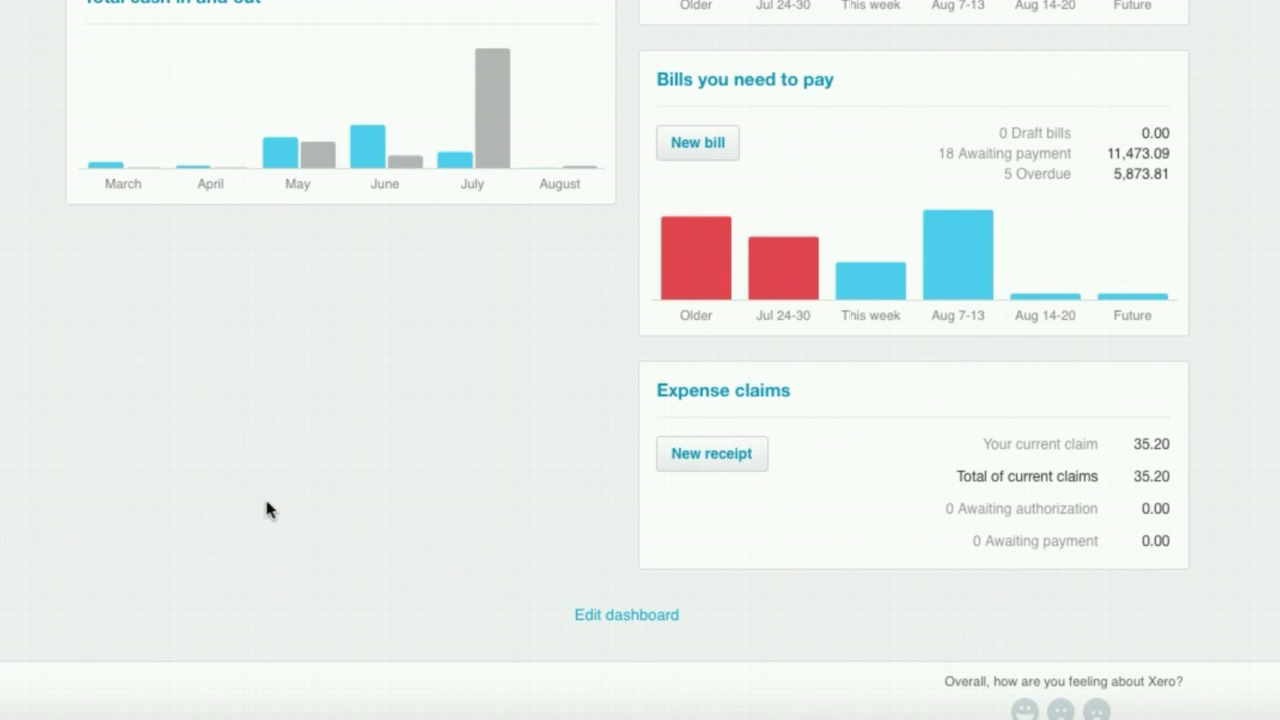
scroll(53, 485, up, 5)
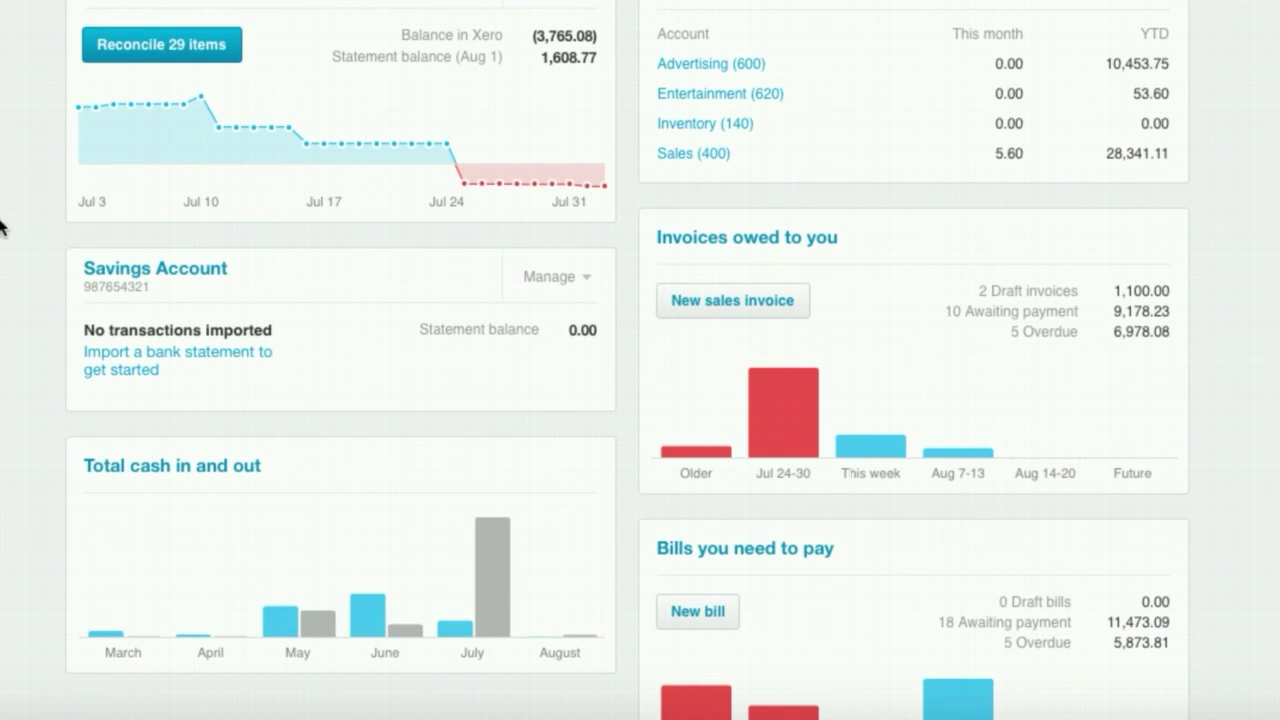
scroll(1, 215, down, 3)
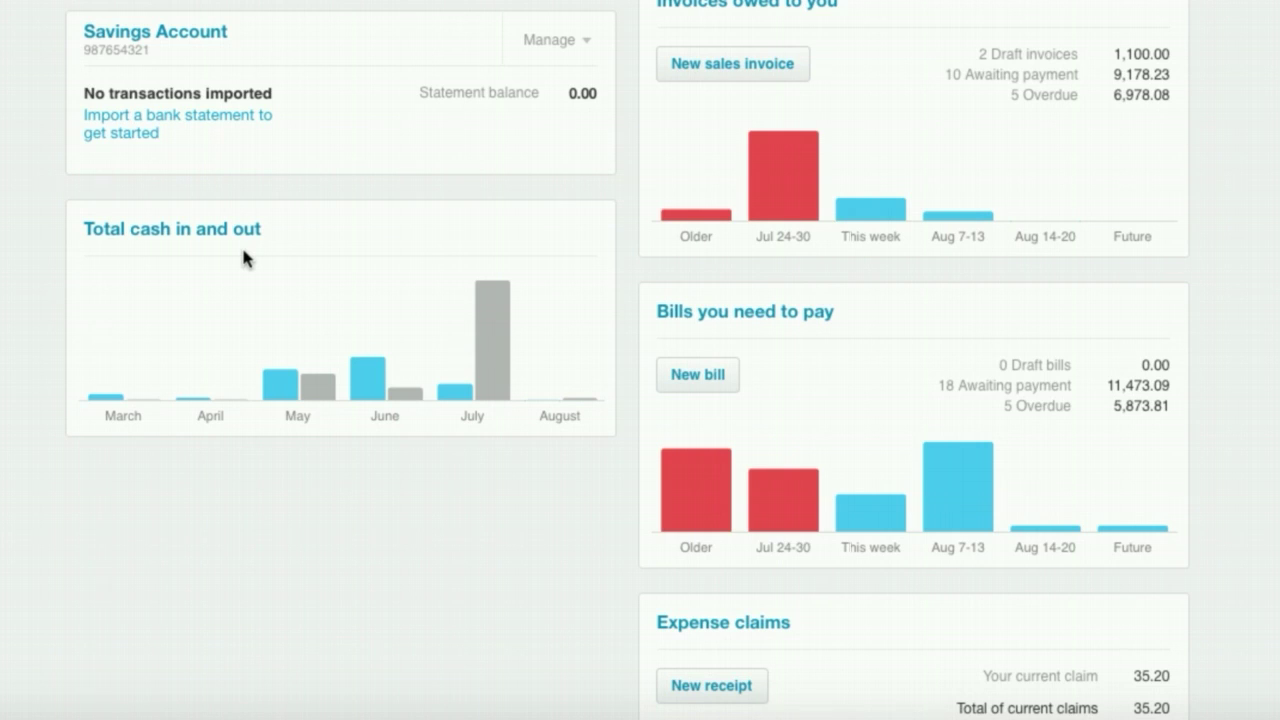
mouse_move(280, 382)
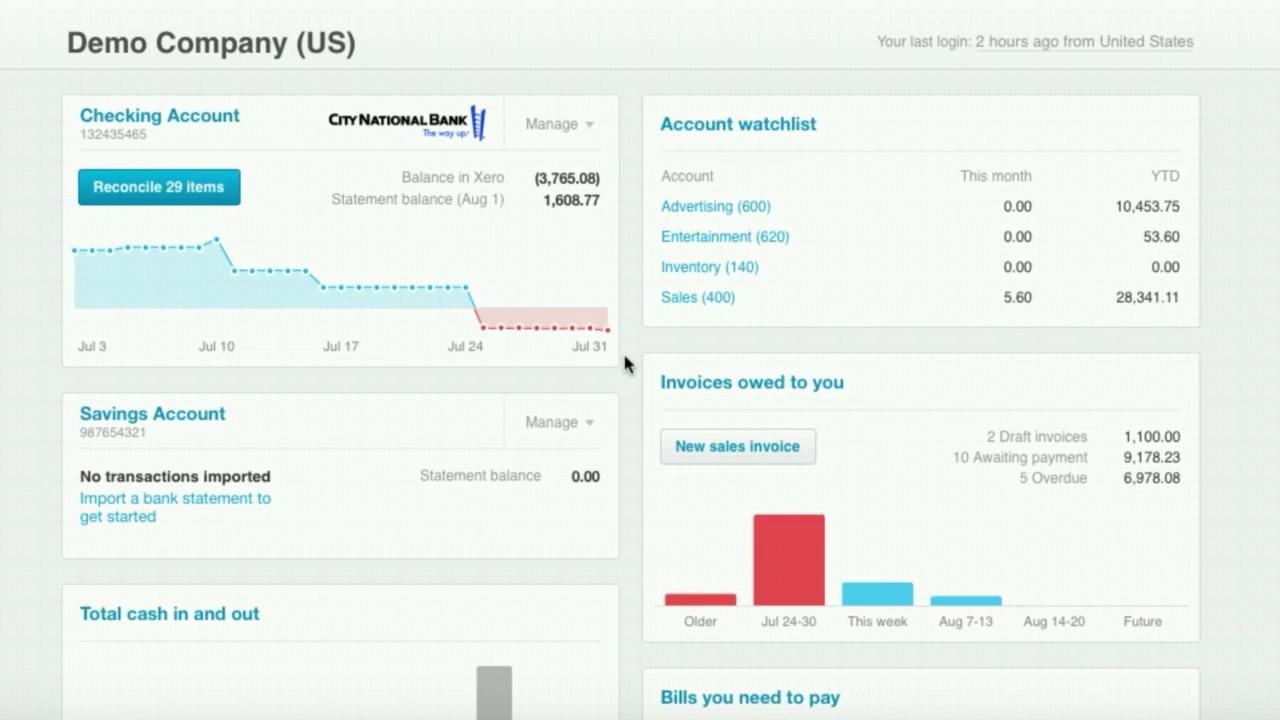
- Show the choices for creating a new record, such as an invoice, bill, quote or purchase order
scroll(623, 351, up, 1)
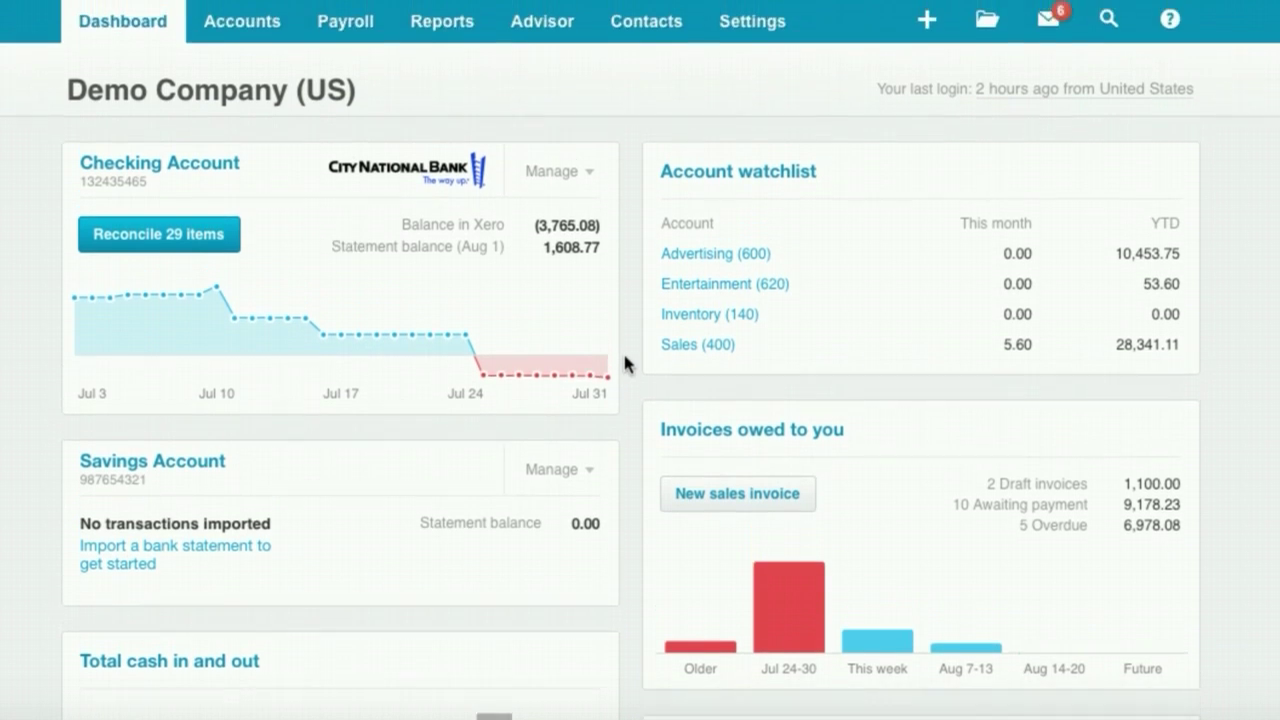
scroll(637, 318, down, 1)
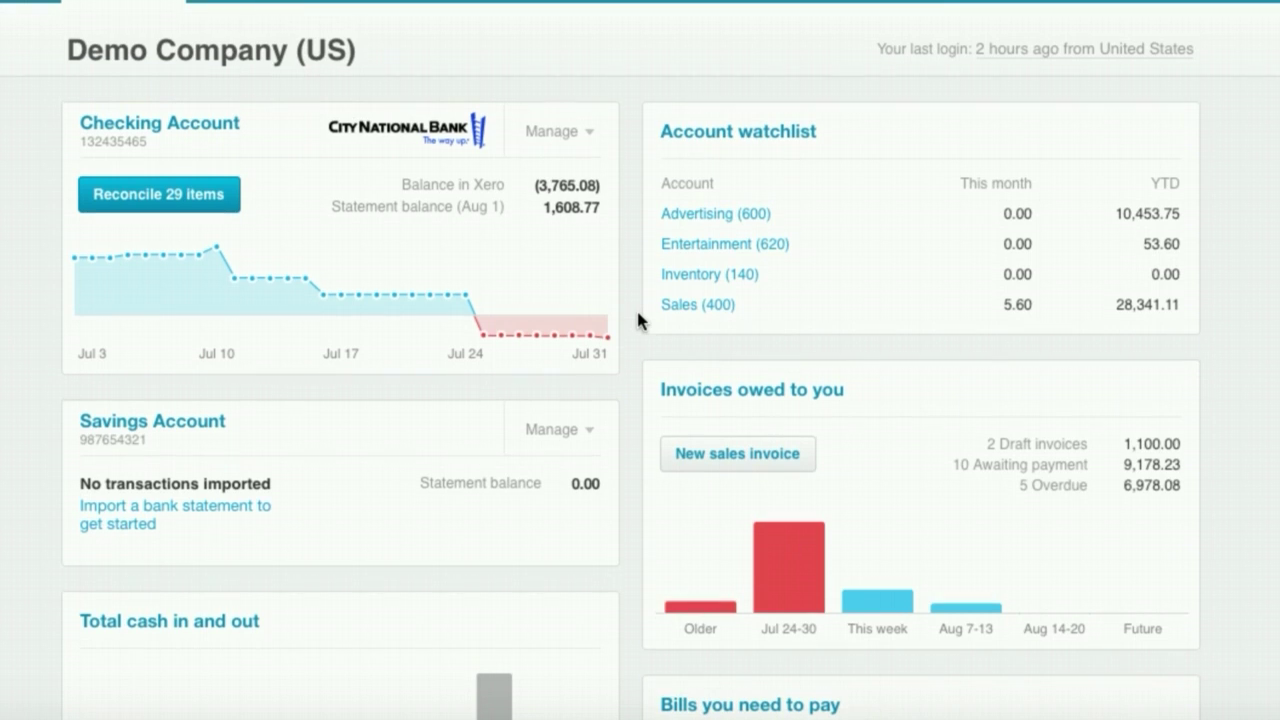
scroll(638, 318, up, 1)
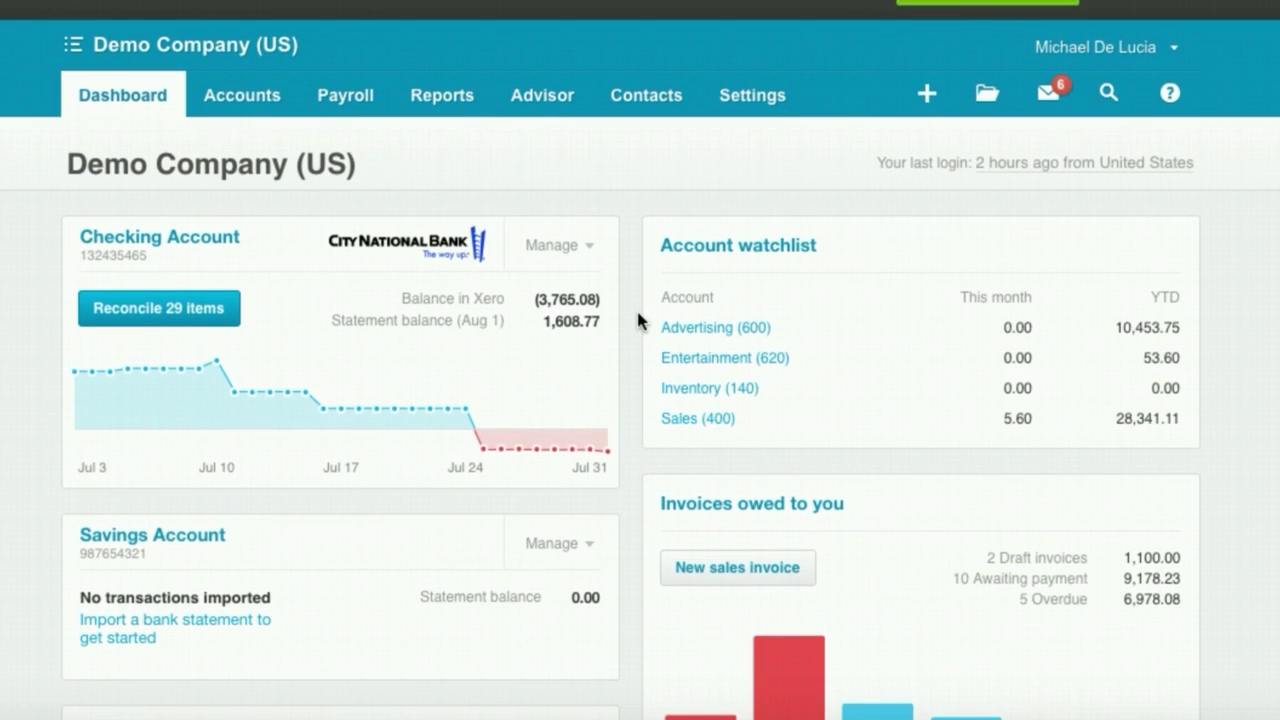
click(927, 96)
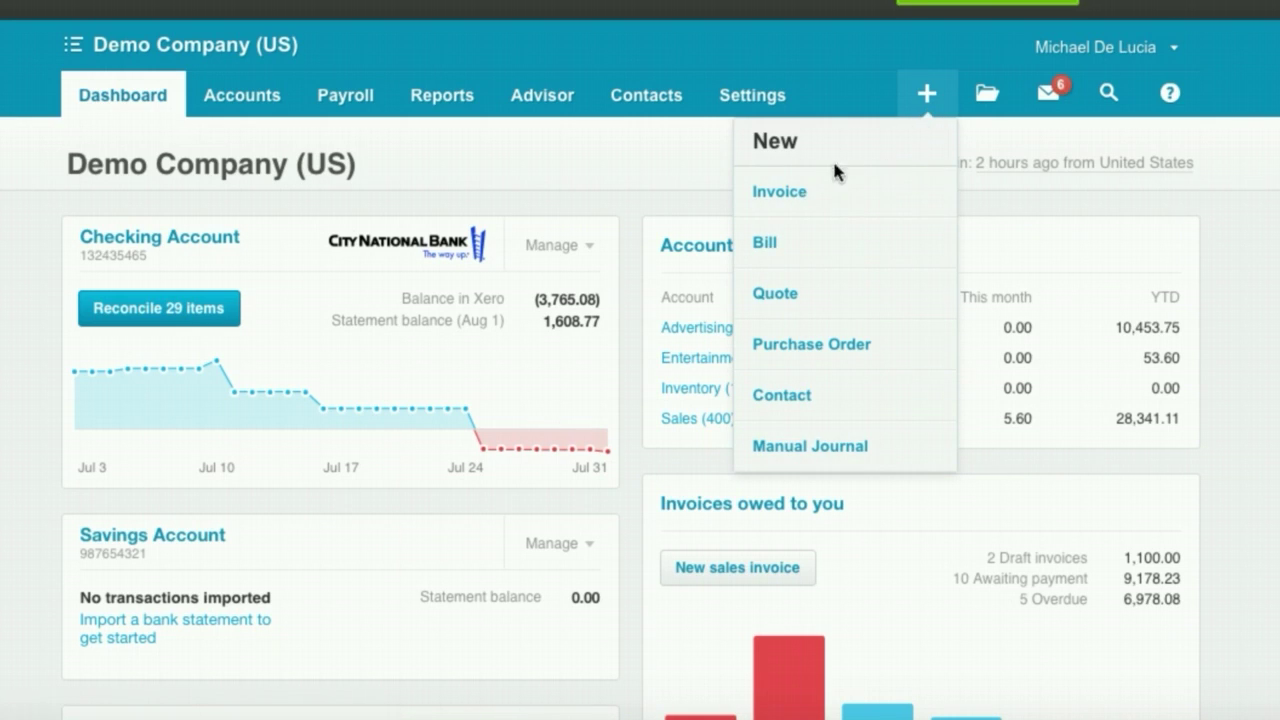
- Open the 5.60 invoice dated Aug 1, 2016 from the sales invoices awaiting payment
click(708, 580)
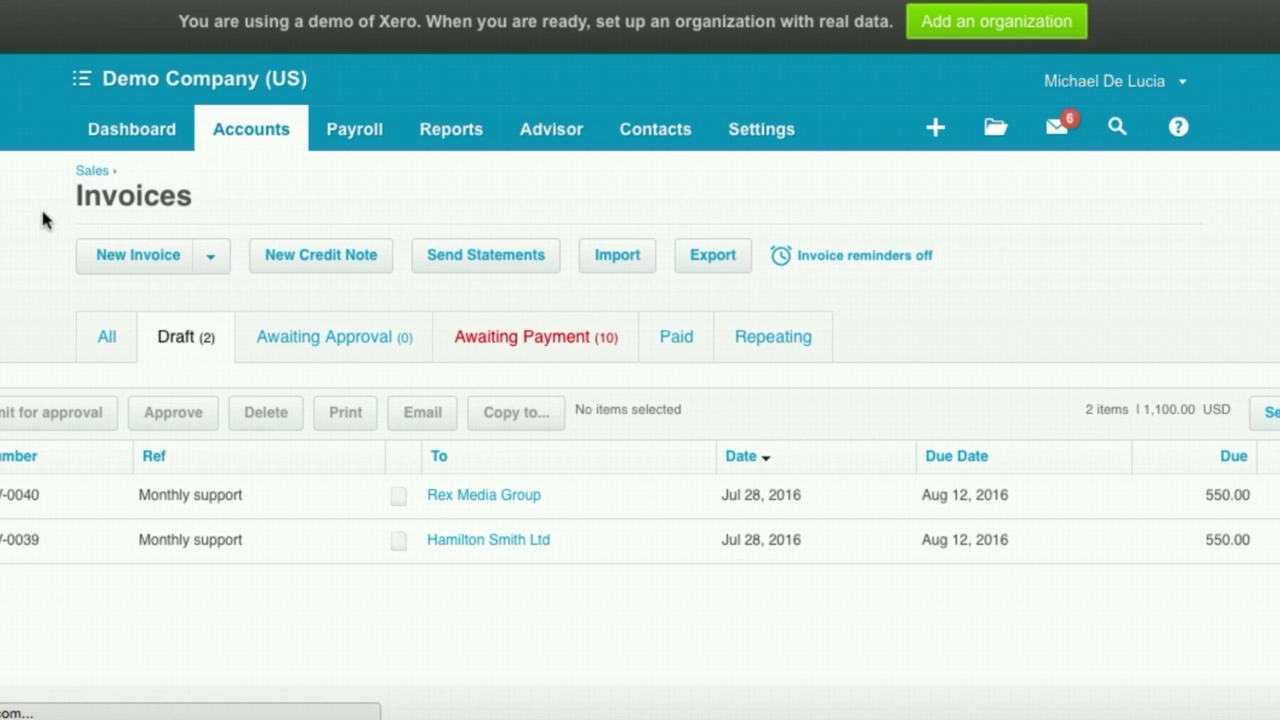
click(582, 341)
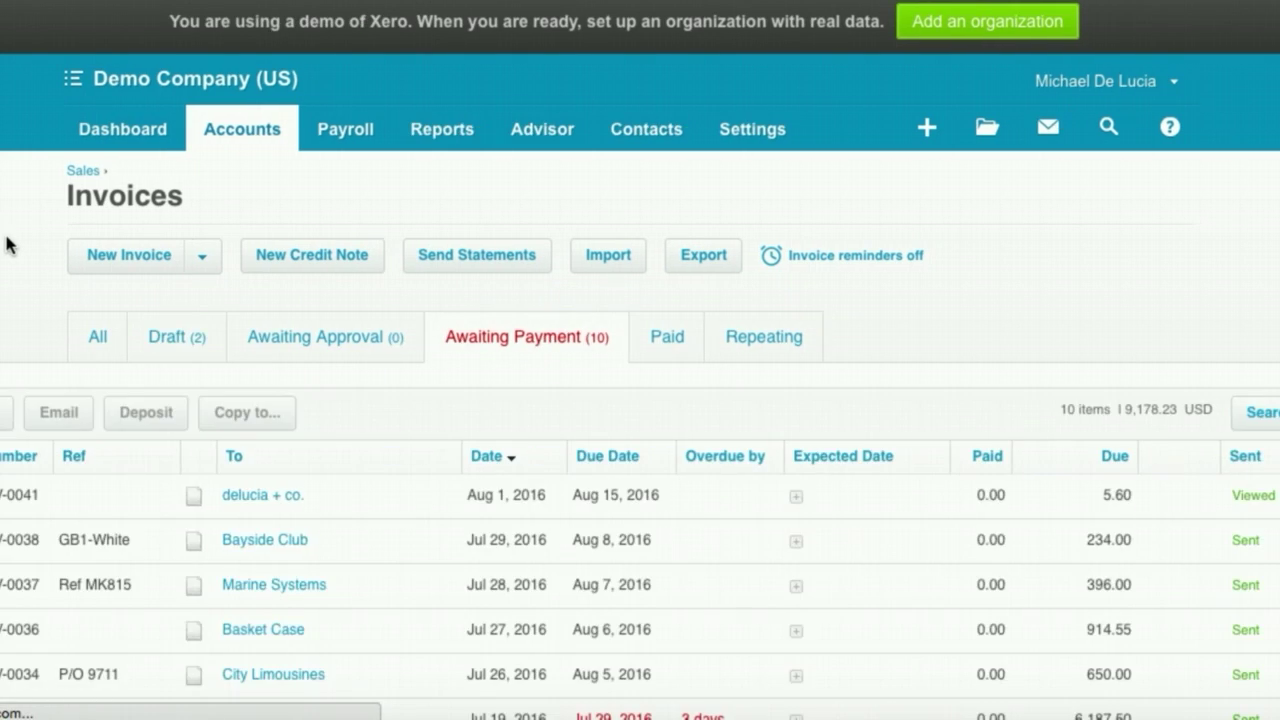
scroll(40, 205, down, 3)
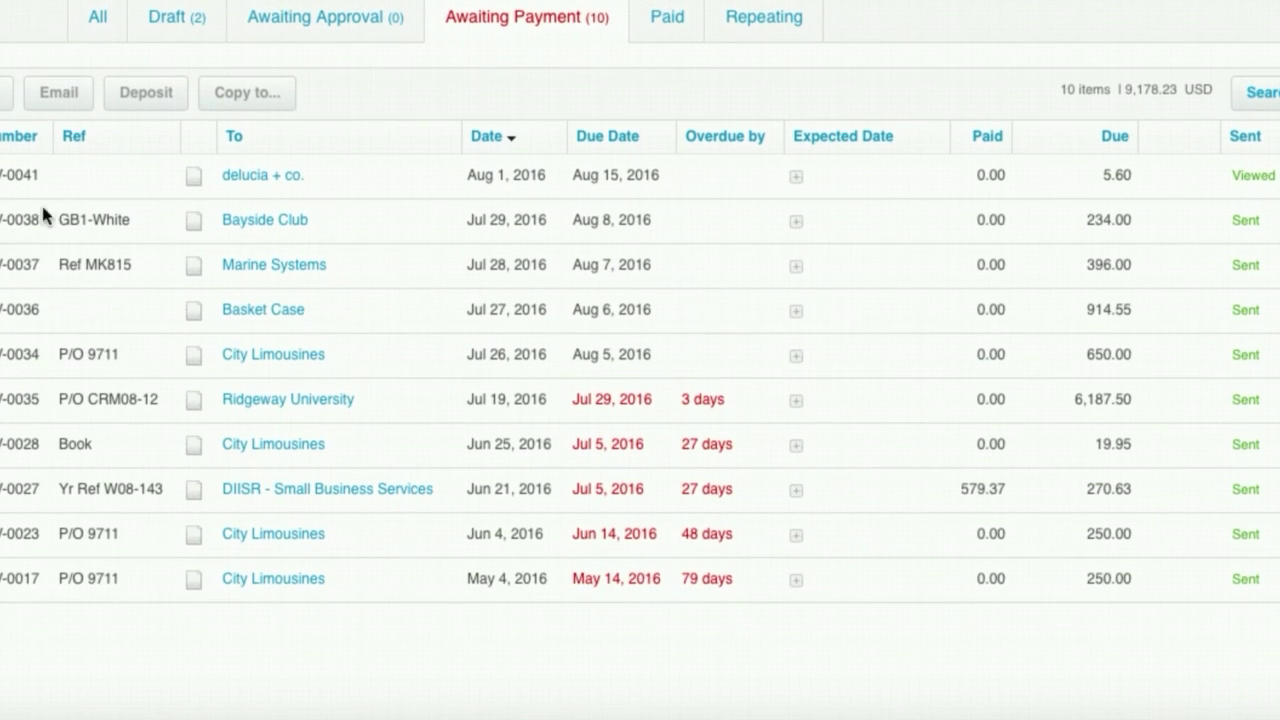
click(252, 184)
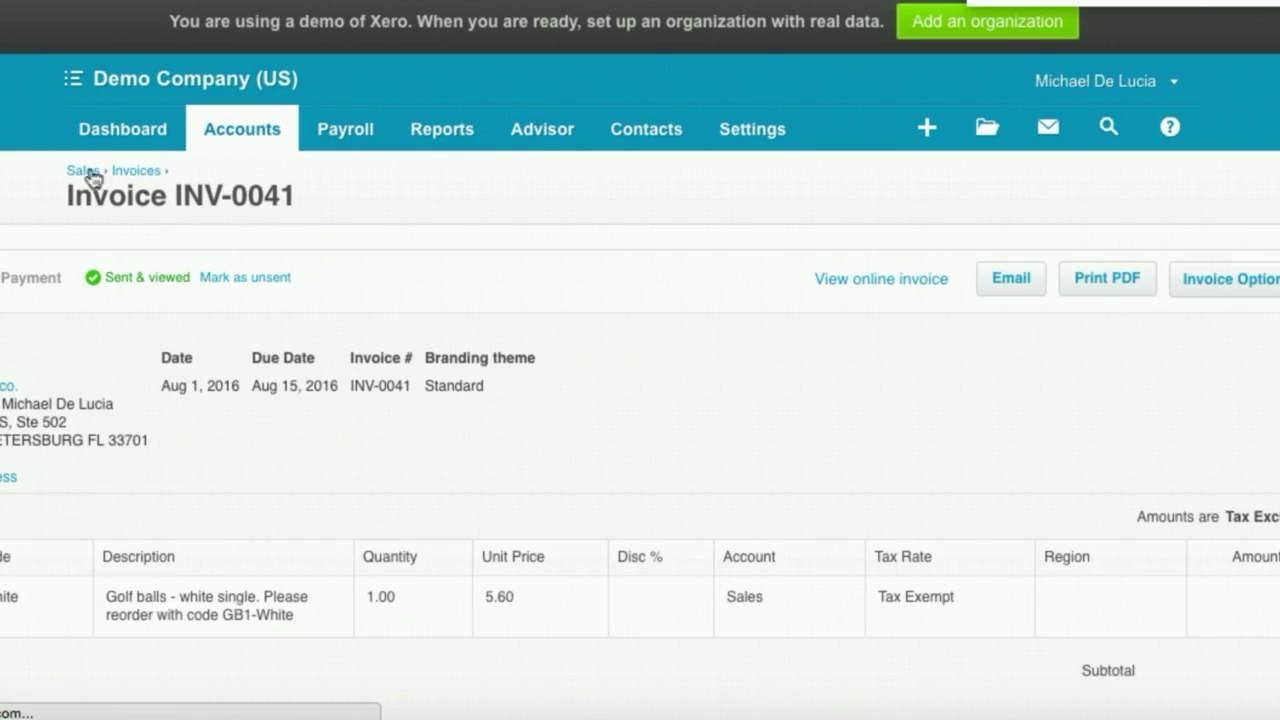
- View the online version of the invoice and review its line item, amount due and payment advice
scroll(3, 195, down, 2)
scroll(3, 195, up, 1)
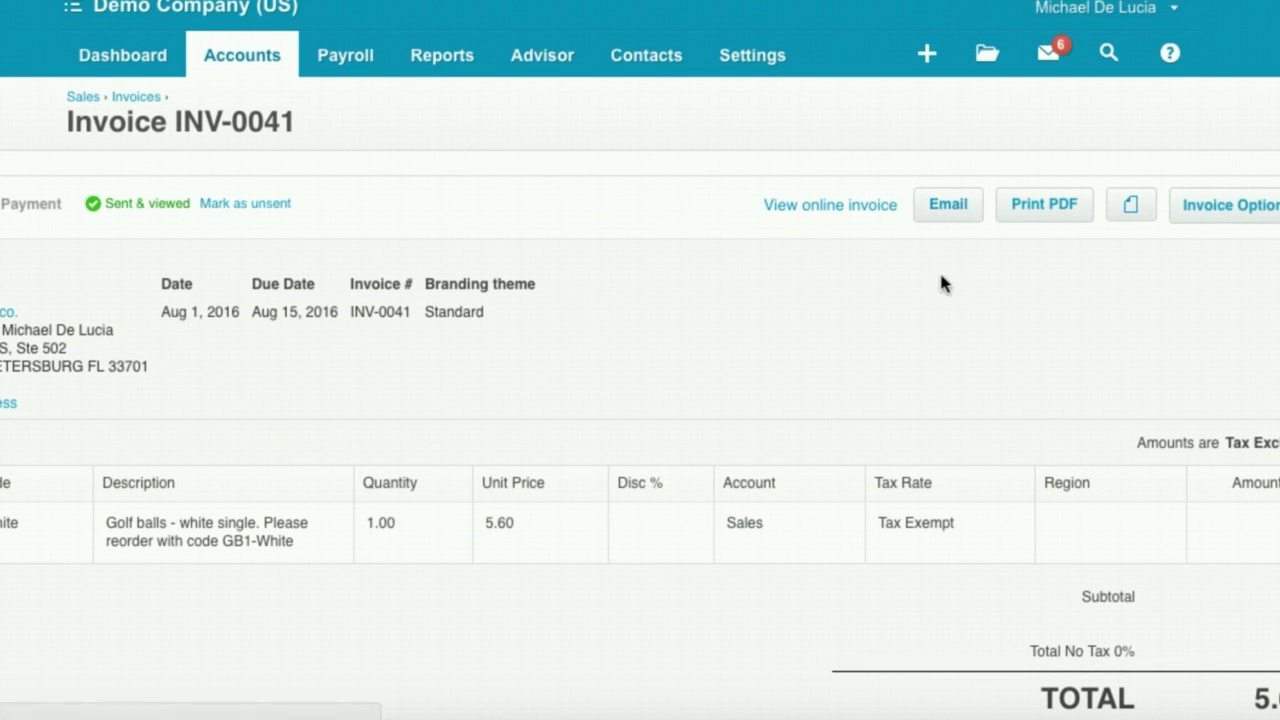
click(1235, 716)
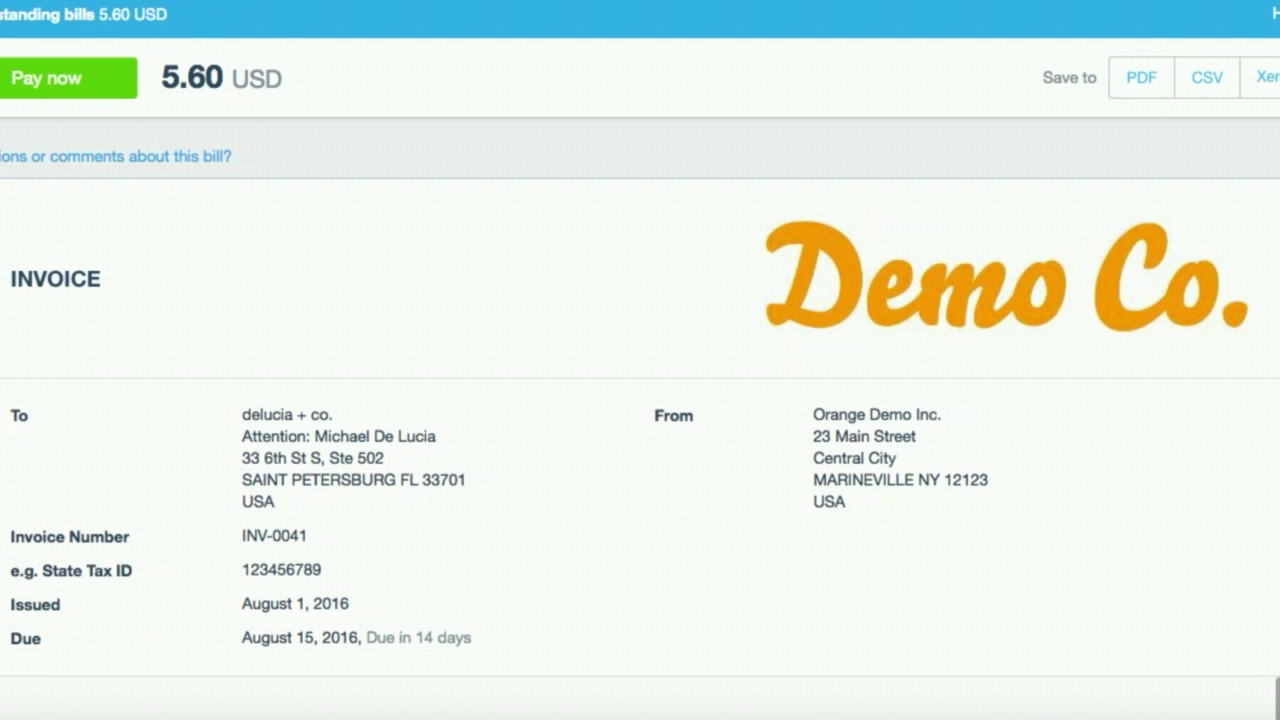
scroll(640, 360, down, 6)
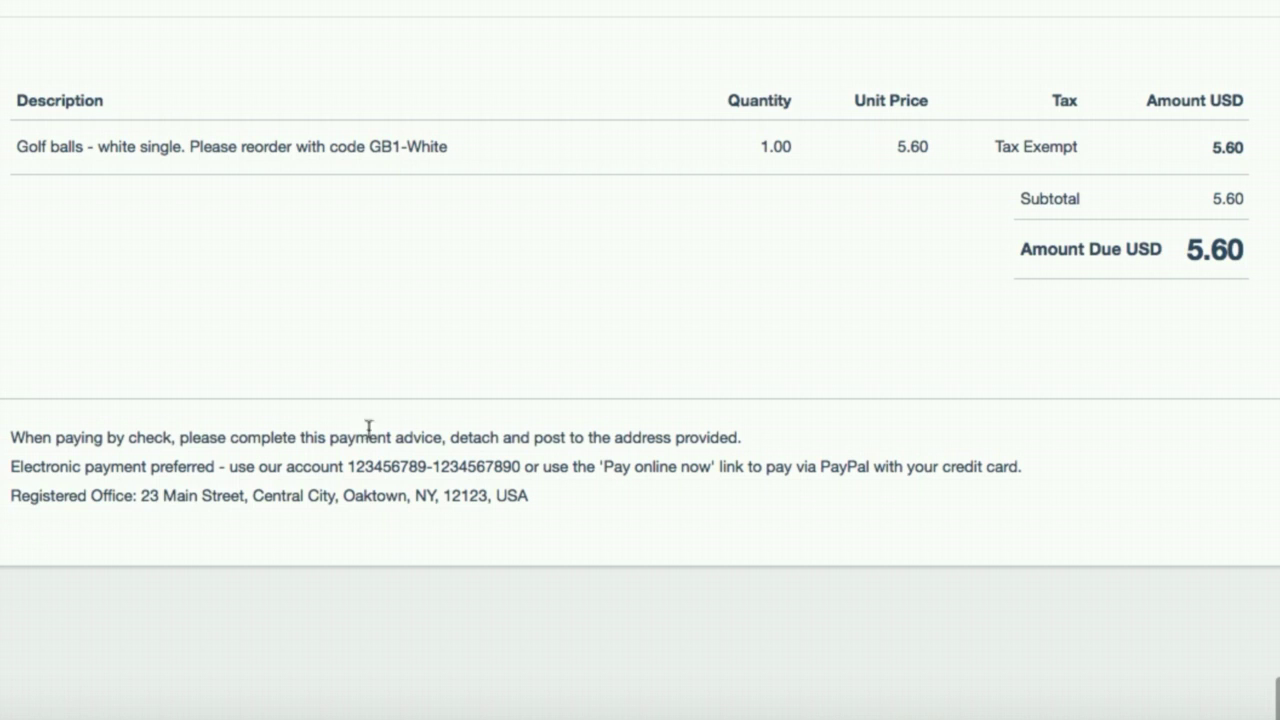
scroll(640, 400, up, 2)
scroll(975, 372, up, 7)
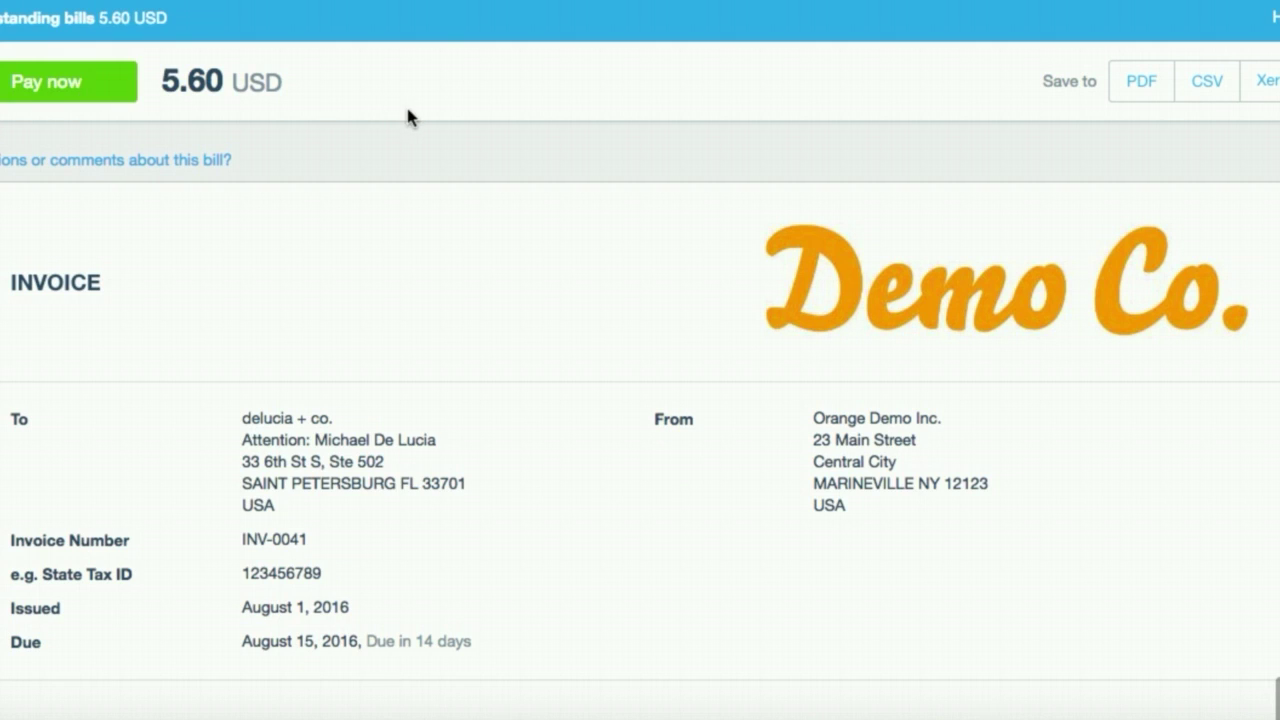
- Proceed to online payment of the invoice and examine PayPal's debit or credit card form
click(68, 81)
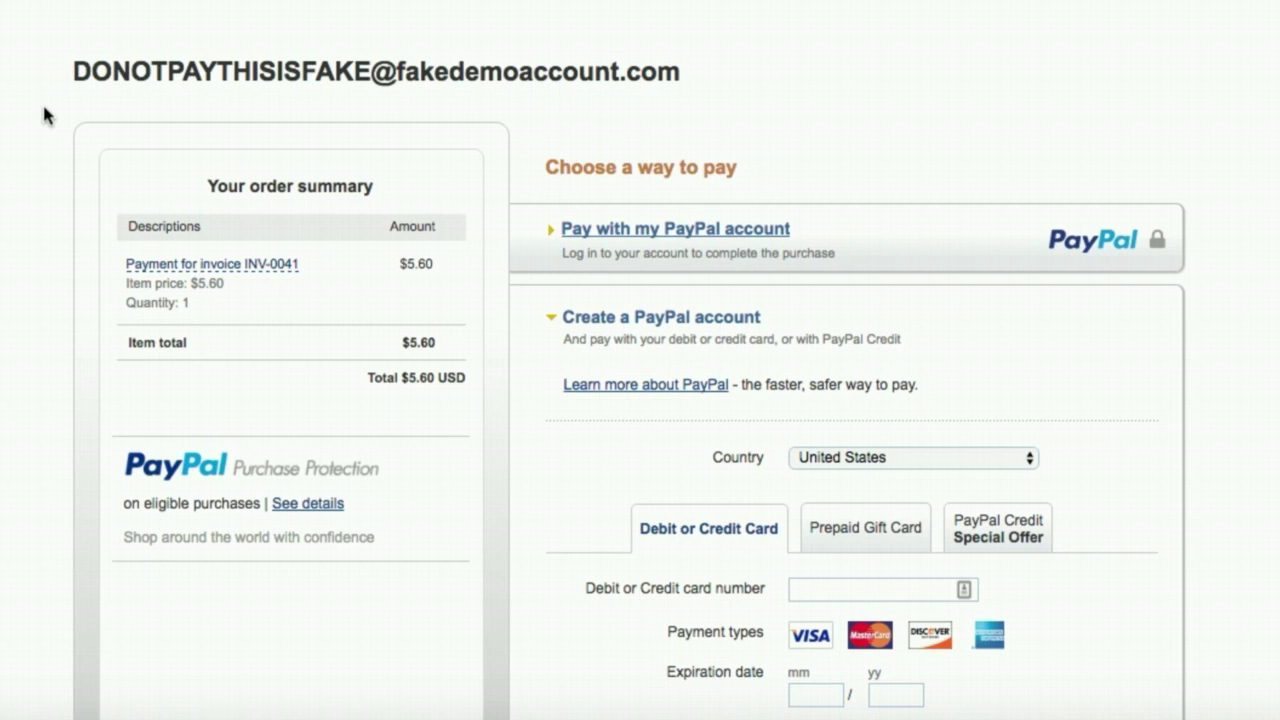
scroll(46, 263, down, 5)
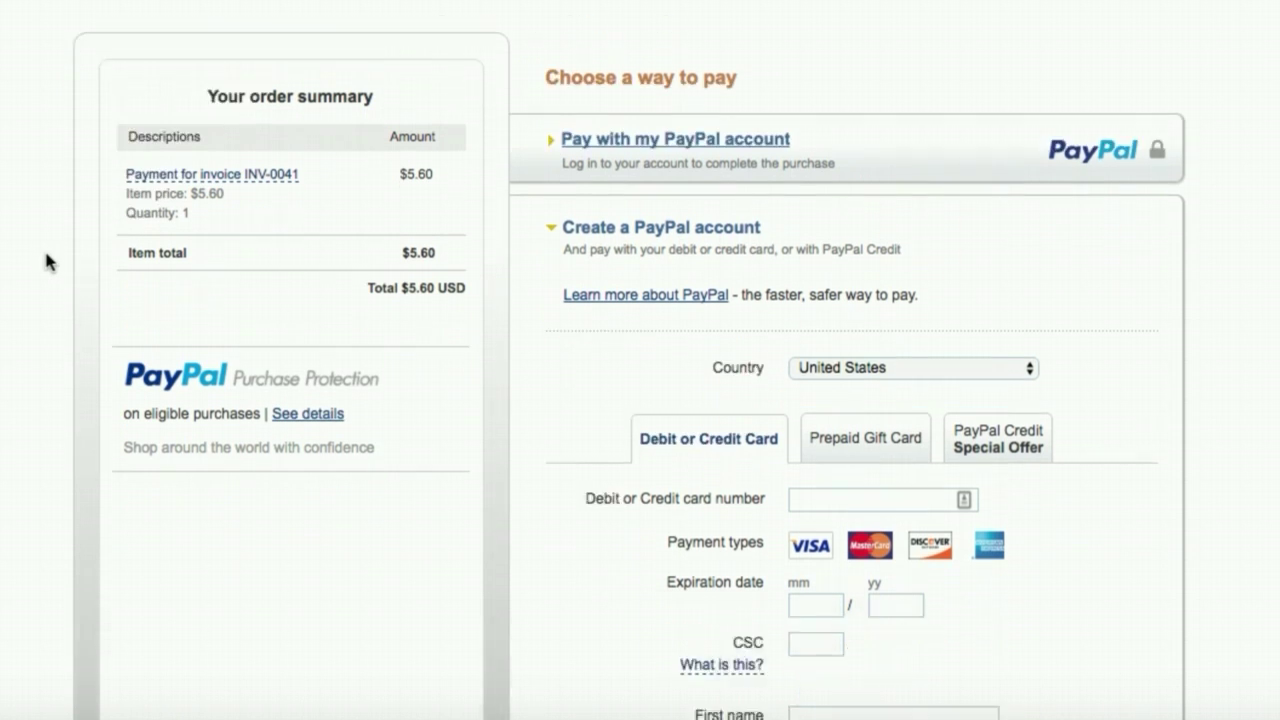
scroll(1010, 360, down, 4)
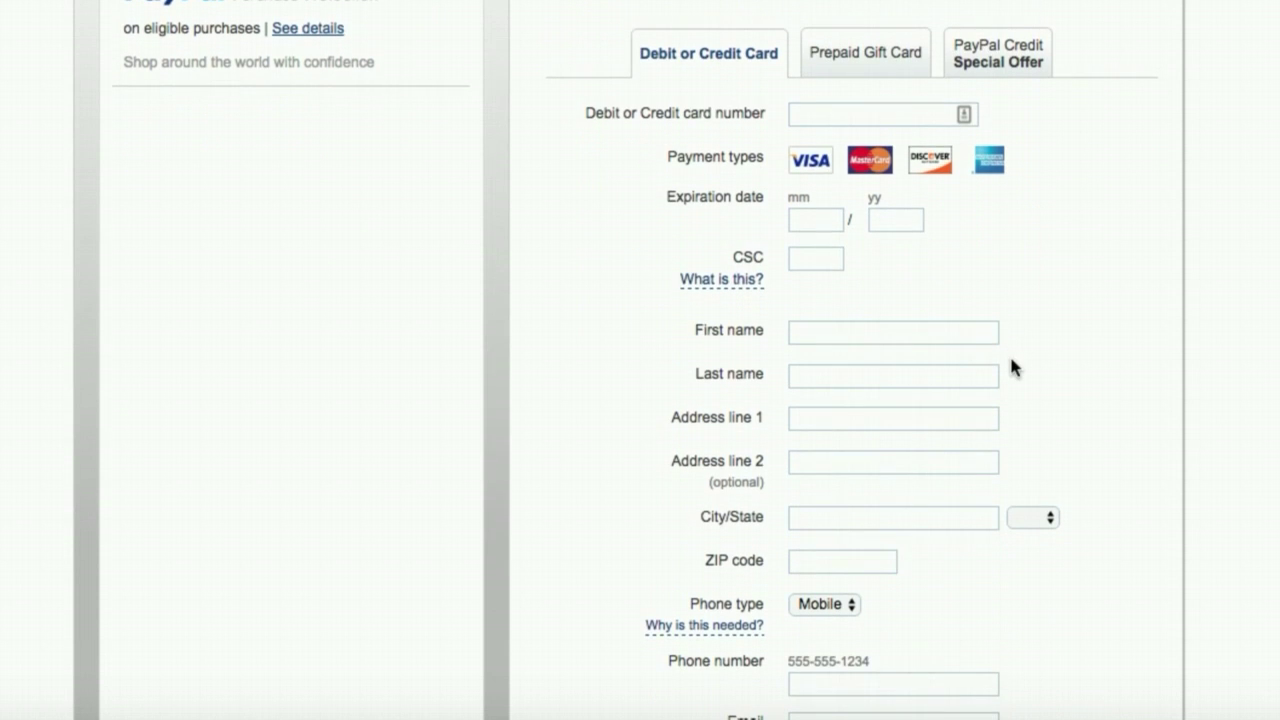
scroll(1066, 674, down, 4)
scroll(1066, 674, up, 4)
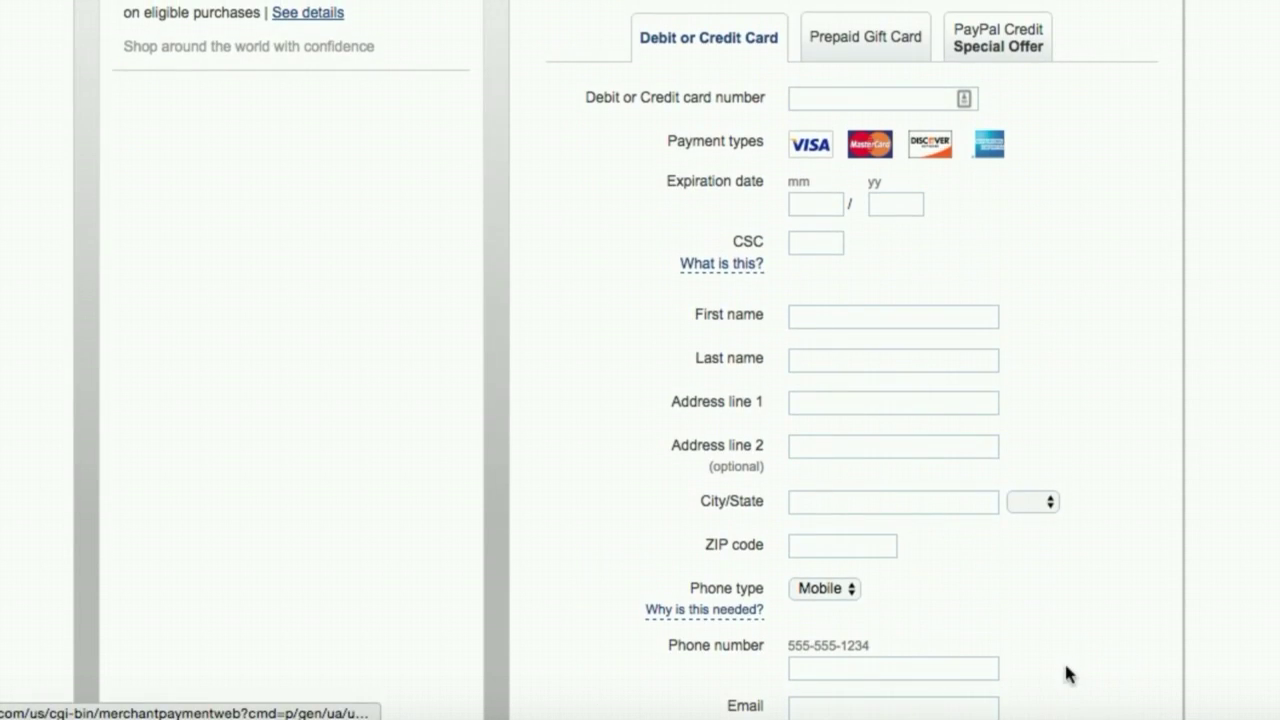
scroll(1162, 485, up, 8)
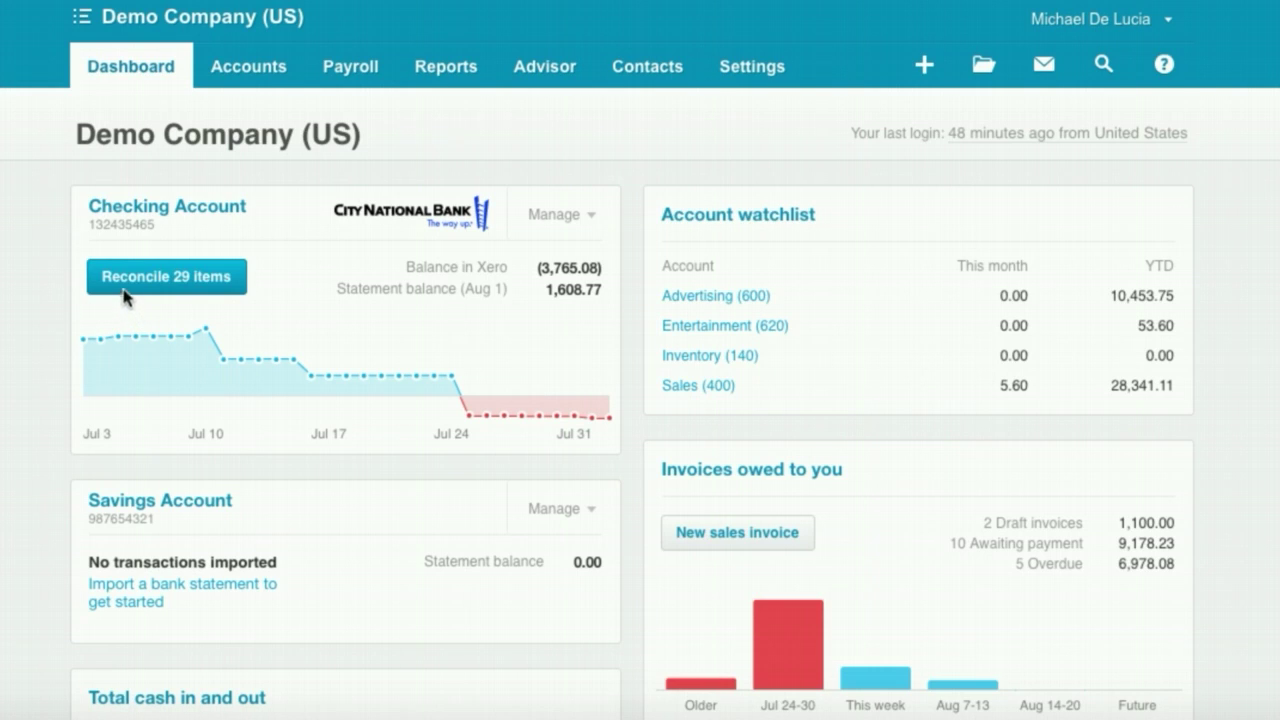
- Open the Checking Account's reconciliation from the dashboard and examine the bank statement lines beside their suggested matches
click(212, 293)
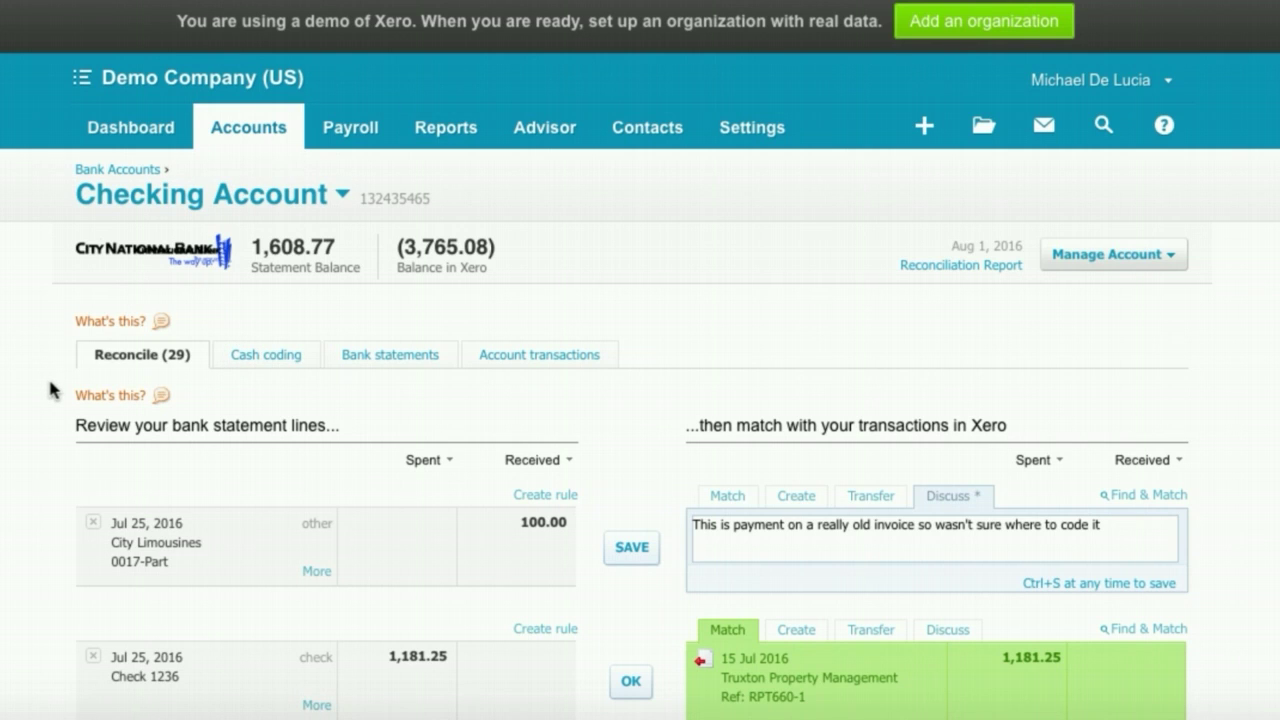
scroll(48, 376, down, 2)
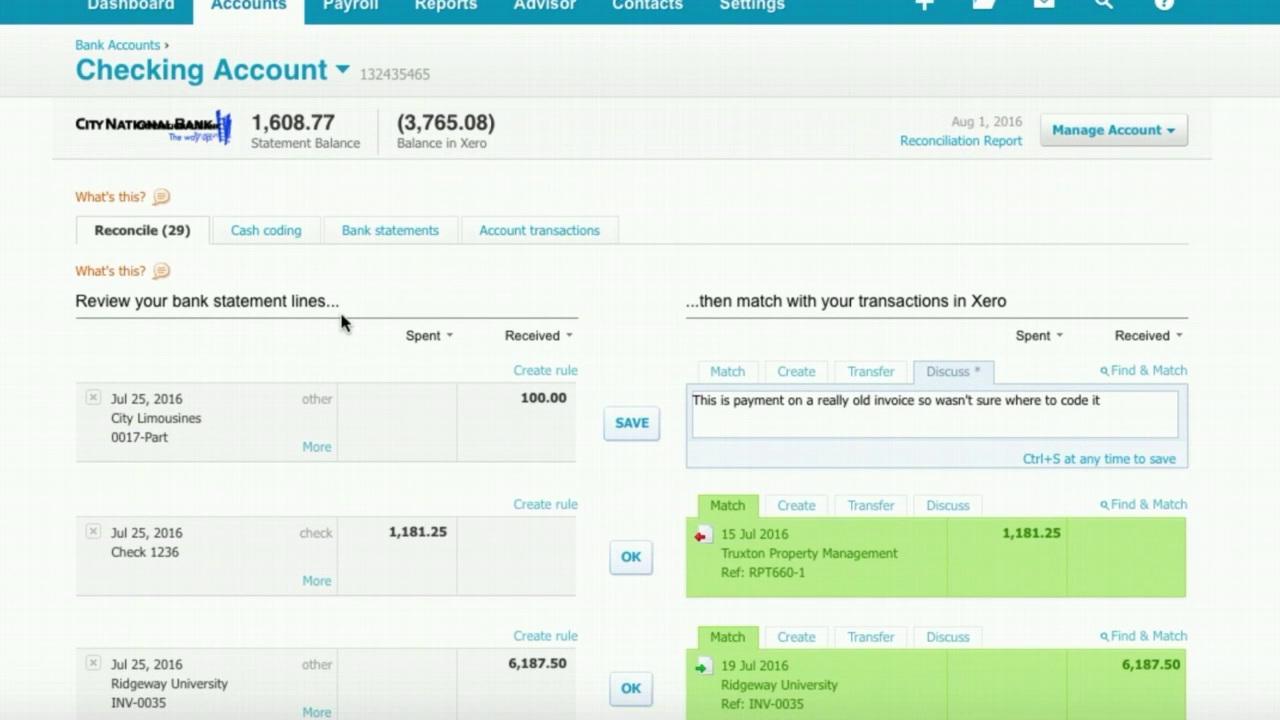
scroll(309, 508, down, 4)
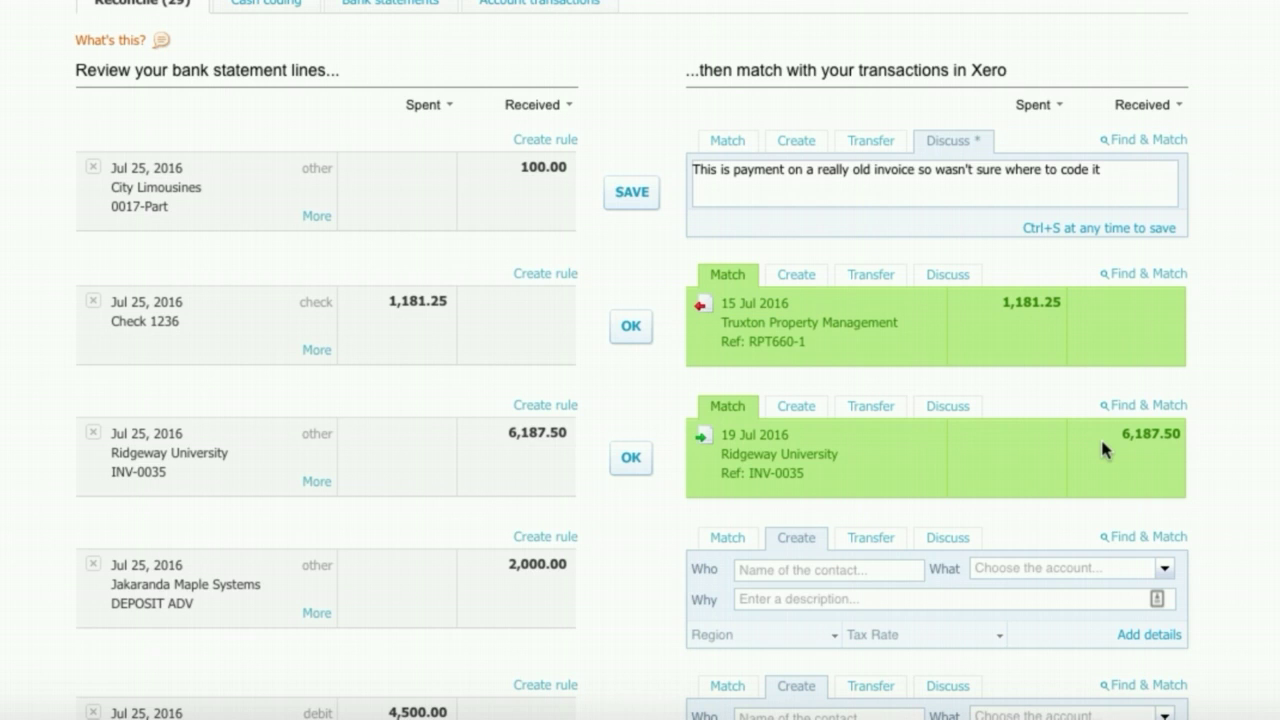
scroll(724, 425, down, 3)
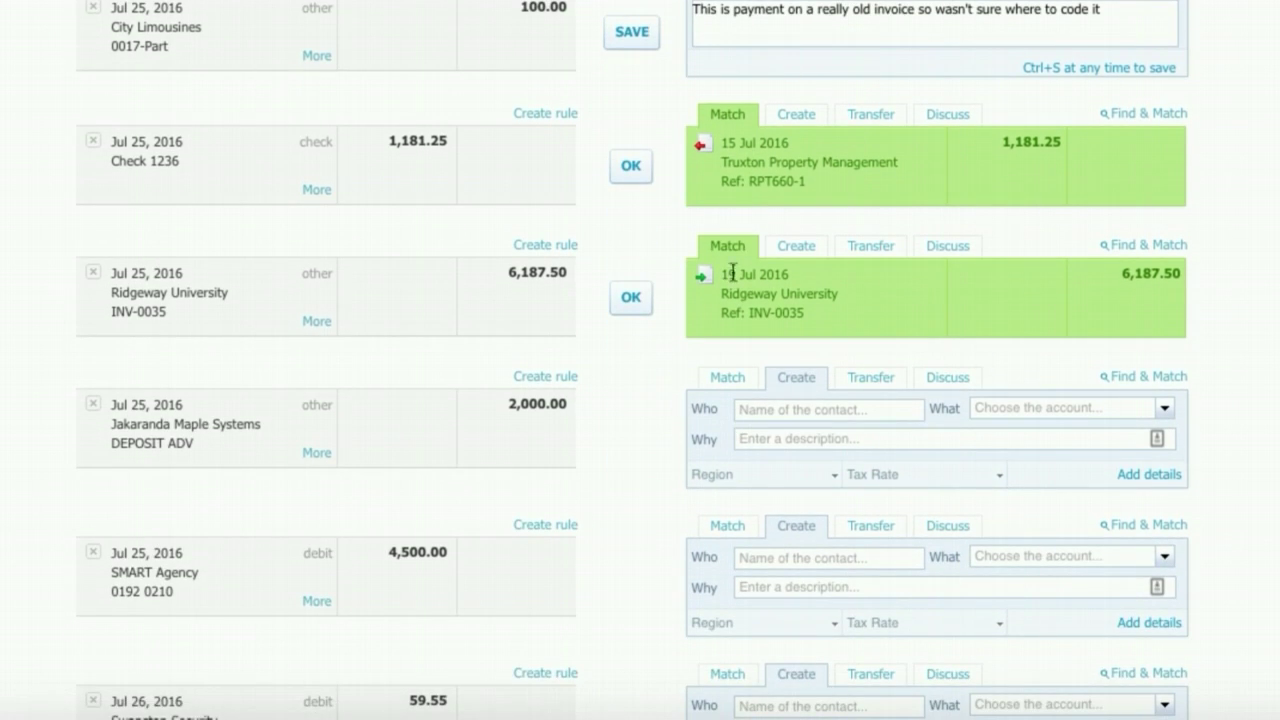
- Examine the transactions offered for matching the 6,187.50 Ridgeway University statement line, with its selection and totals, and close the search
click(1135, 247)
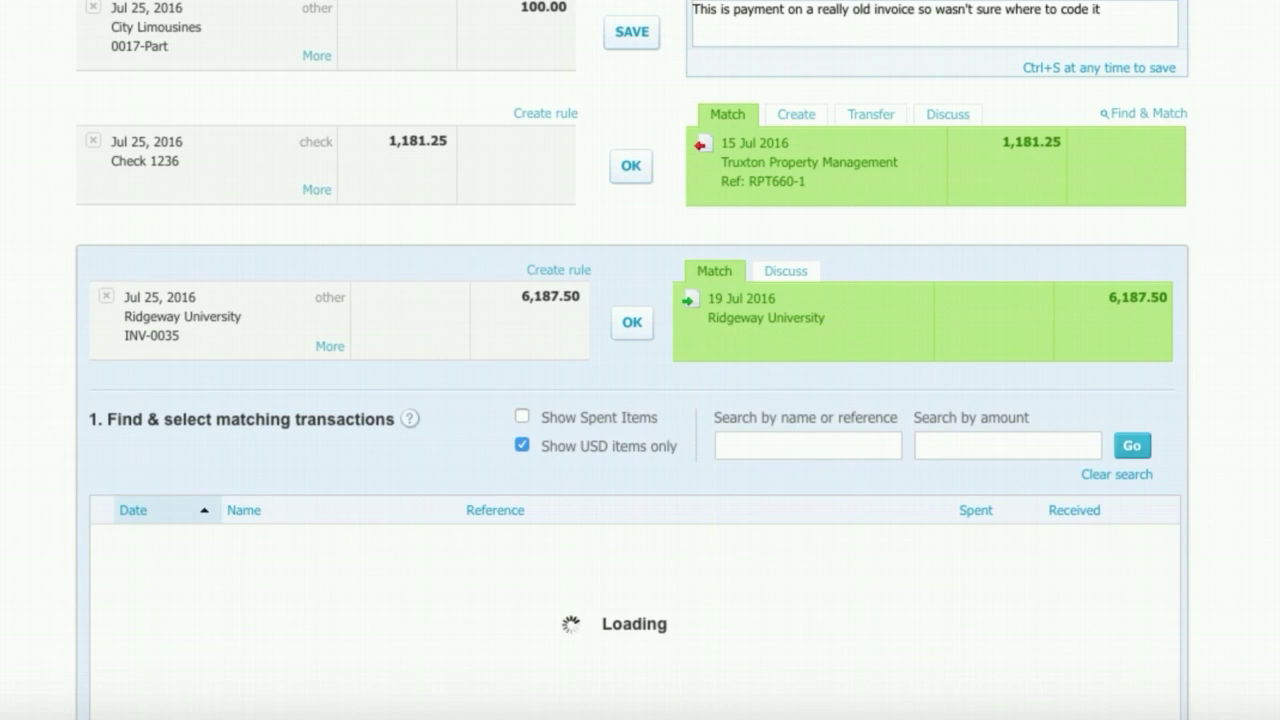
scroll(10, 423, down, 3)
scroll(268, 420, down, 3)
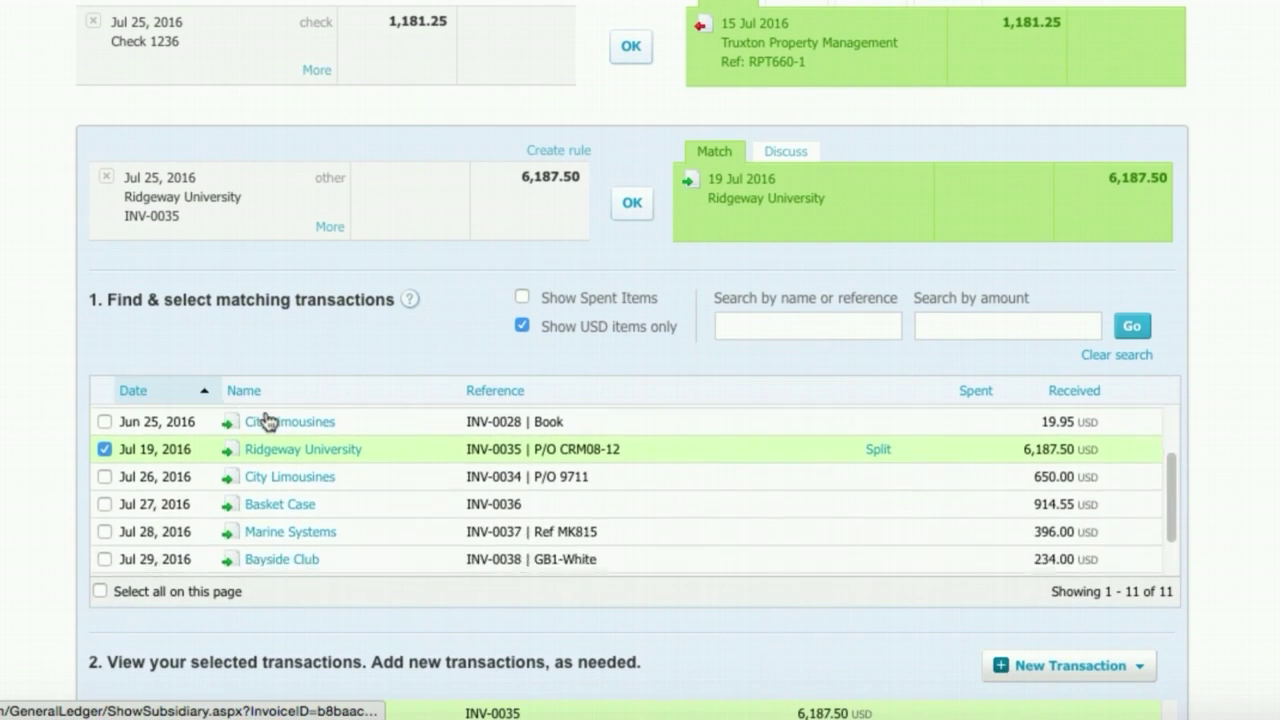
scroll(268, 420, down, 1)
scroll(268, 420, up, 5)
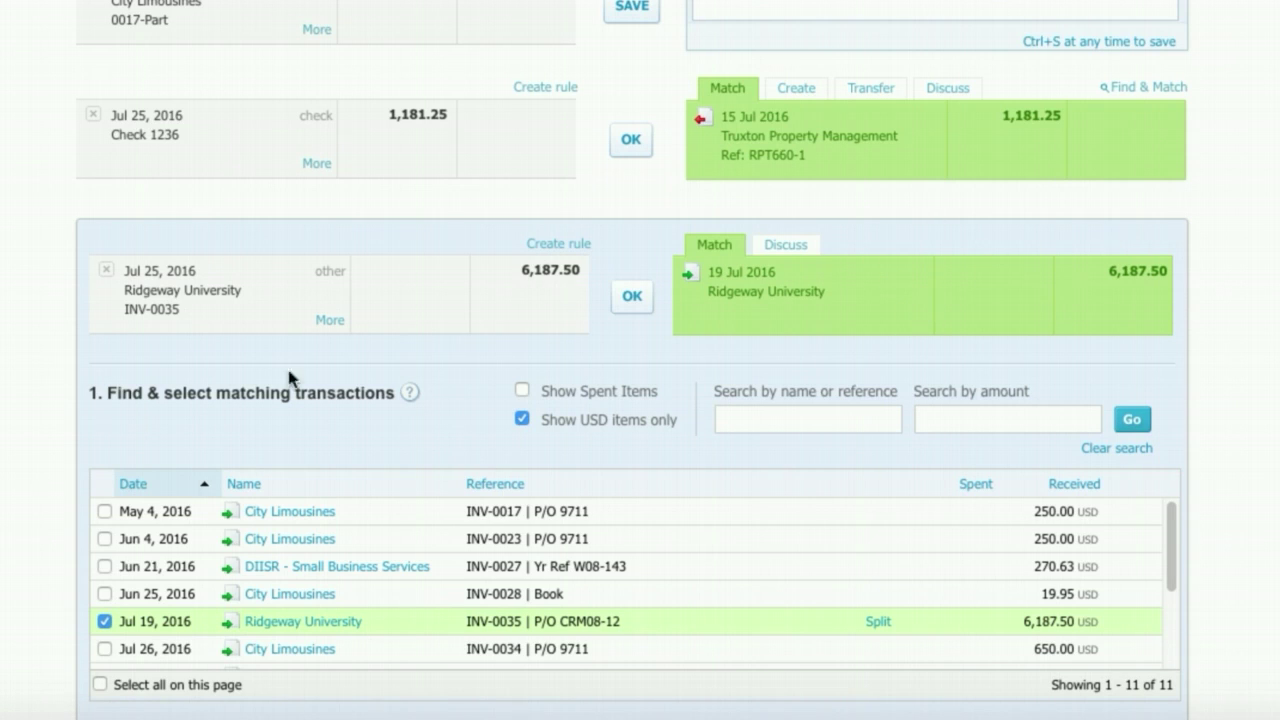
scroll(50, 445, down, 1)
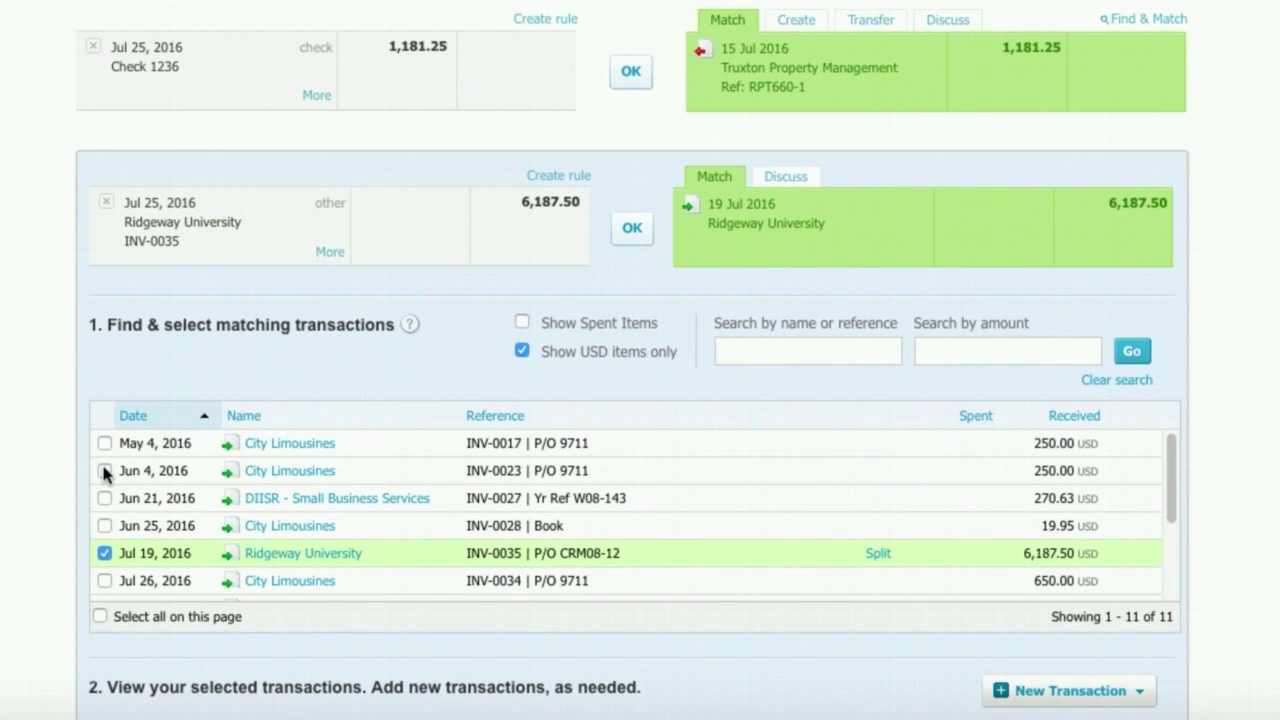
scroll(63, 463, down, 4)
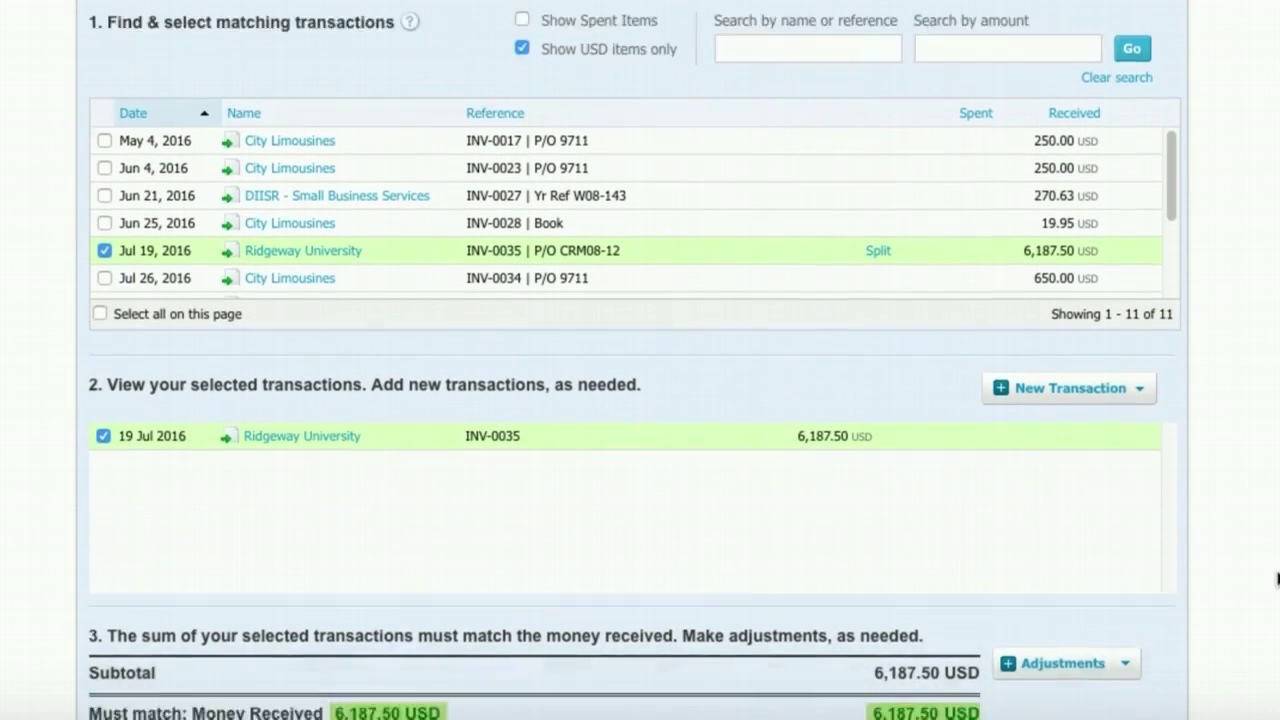
scroll(1277, 578, down, 2)
click(1137, 694)
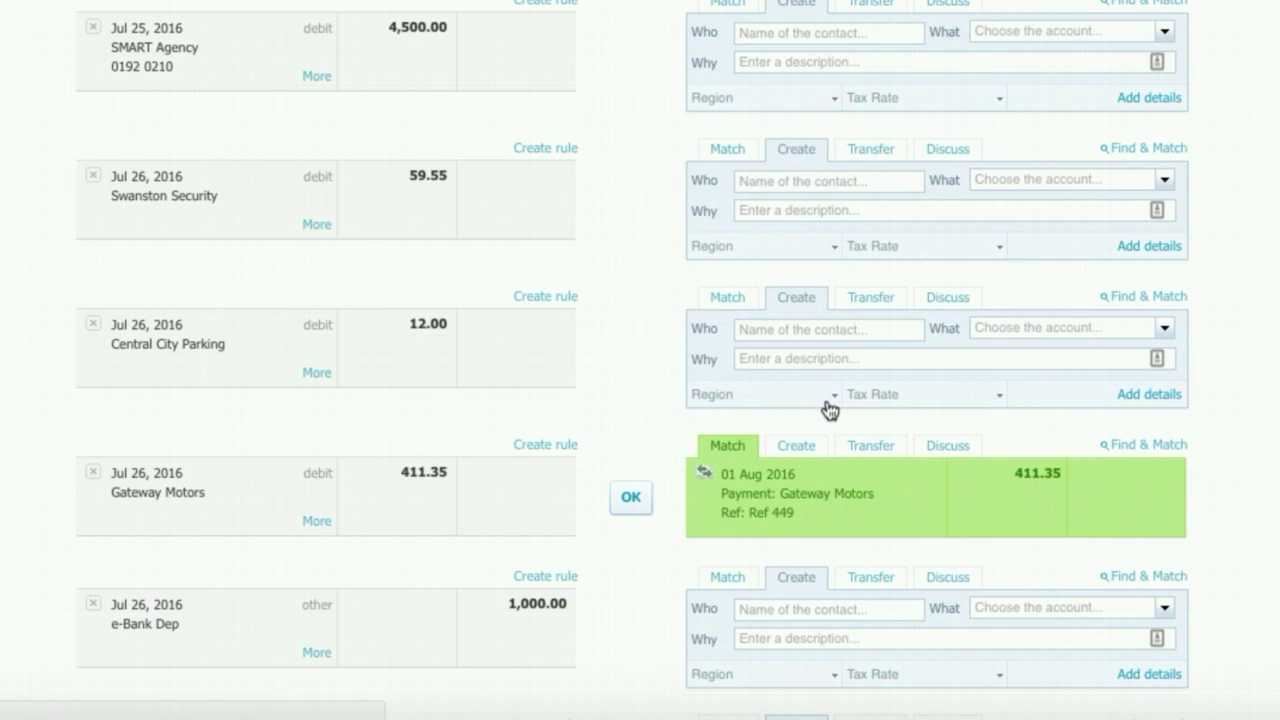
scroll(829, 410, up, 2)
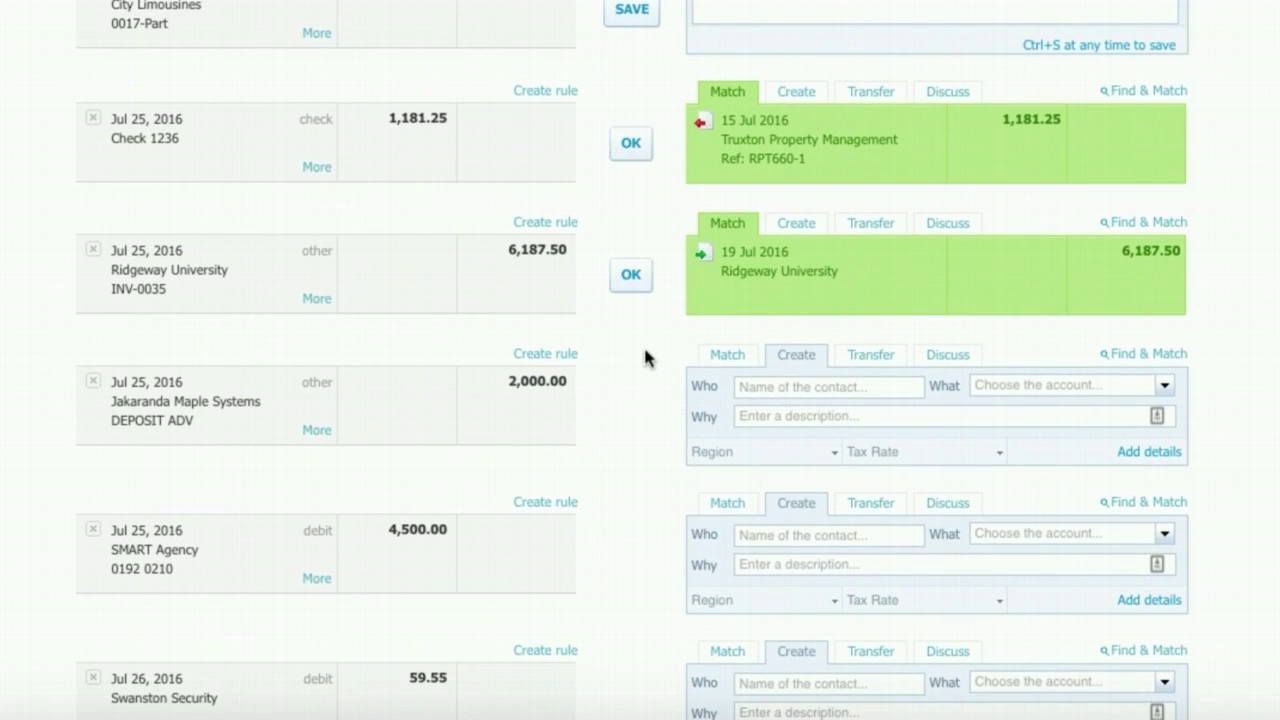
scroll(646, 356, up, 1)
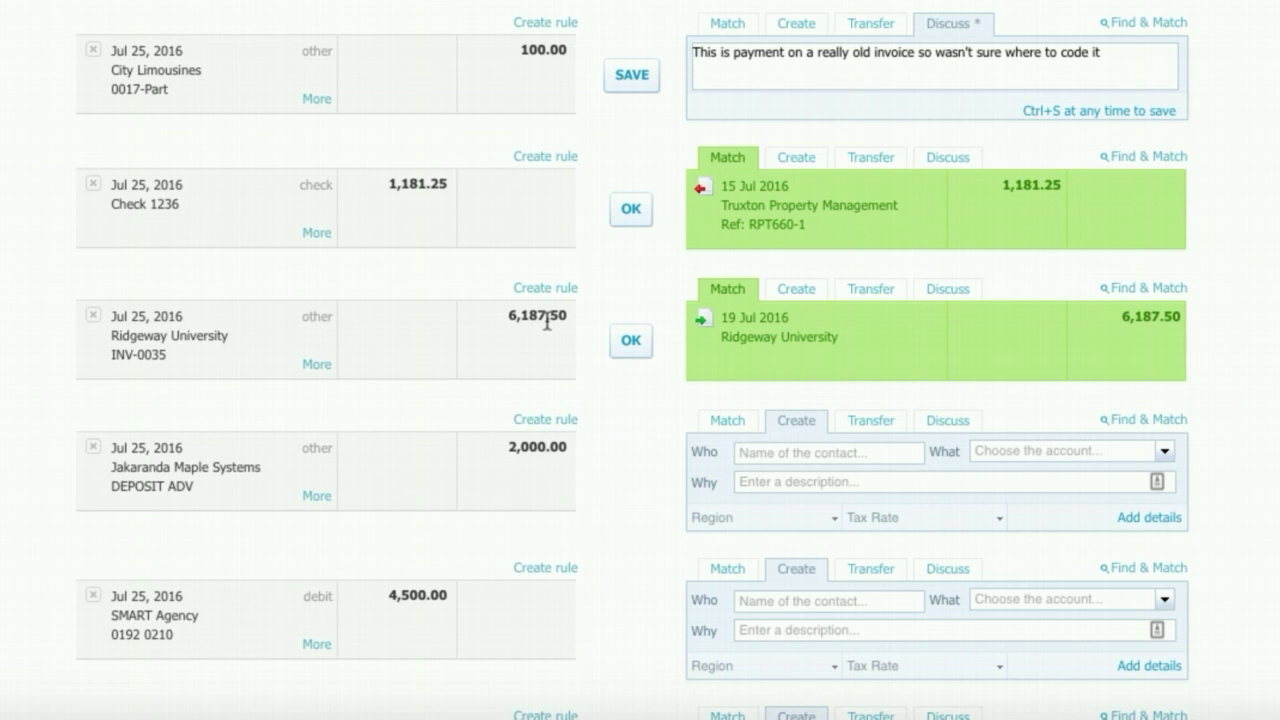
- Open transaction matching for the 4,500.00 SMART Agency statement line and search by name for "smart"
scroll(547, 322, down, 3)
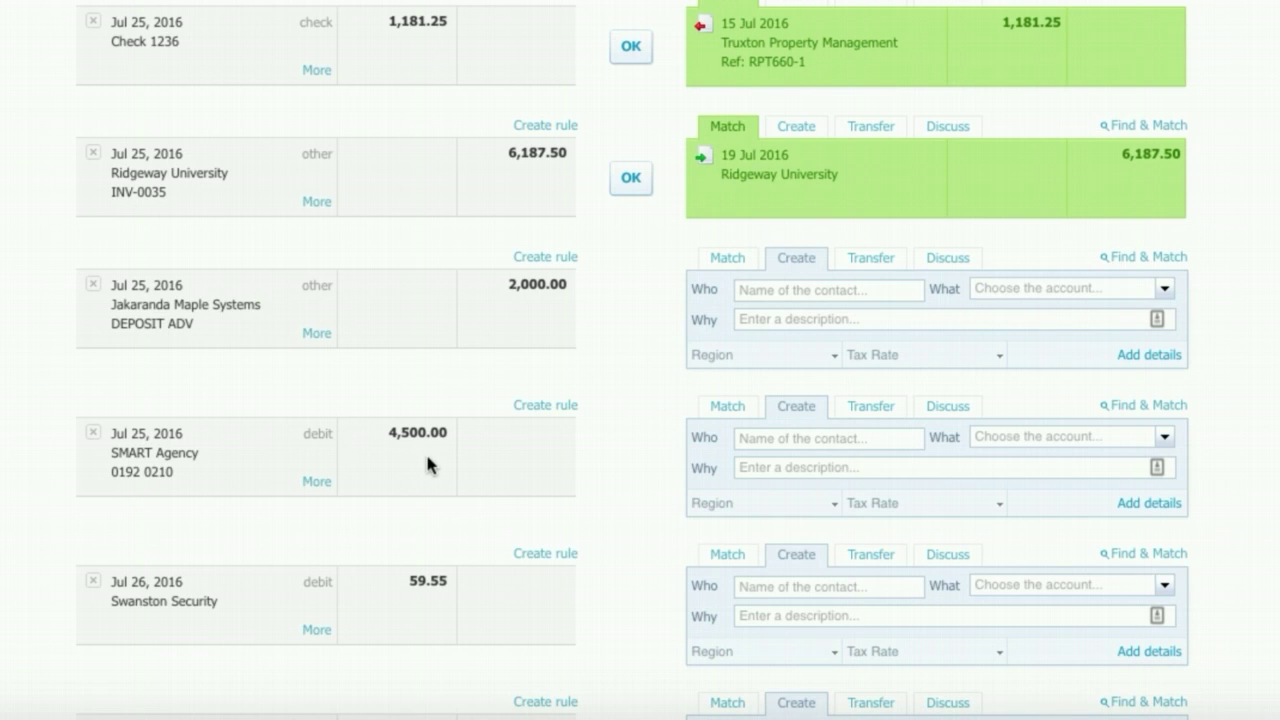
click(719, 408)
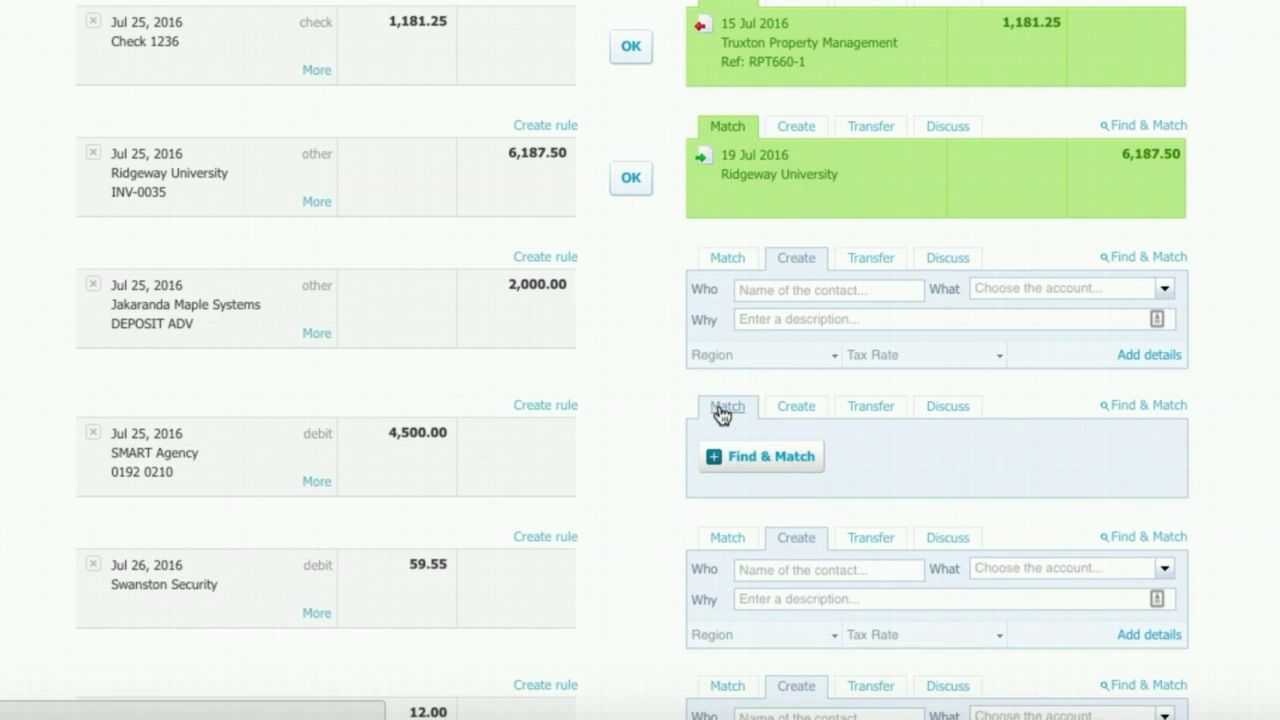
click(748, 458)
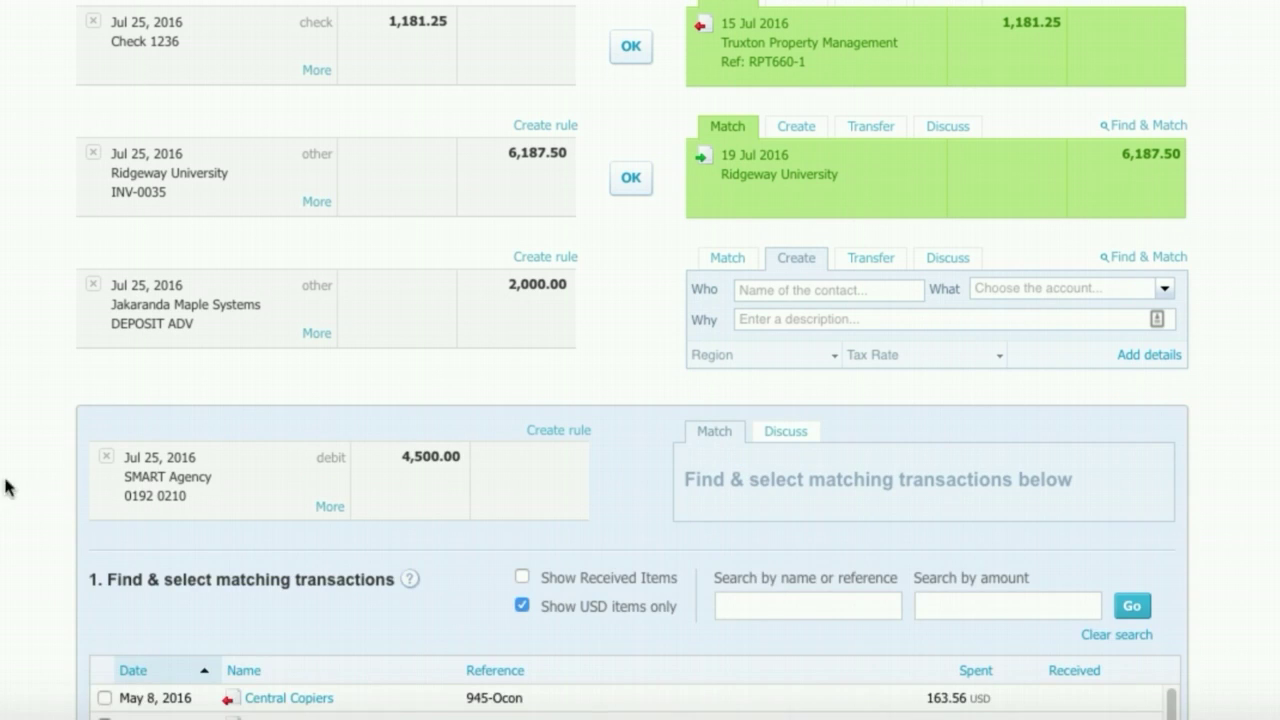
scroll(380, 505, down, 5)
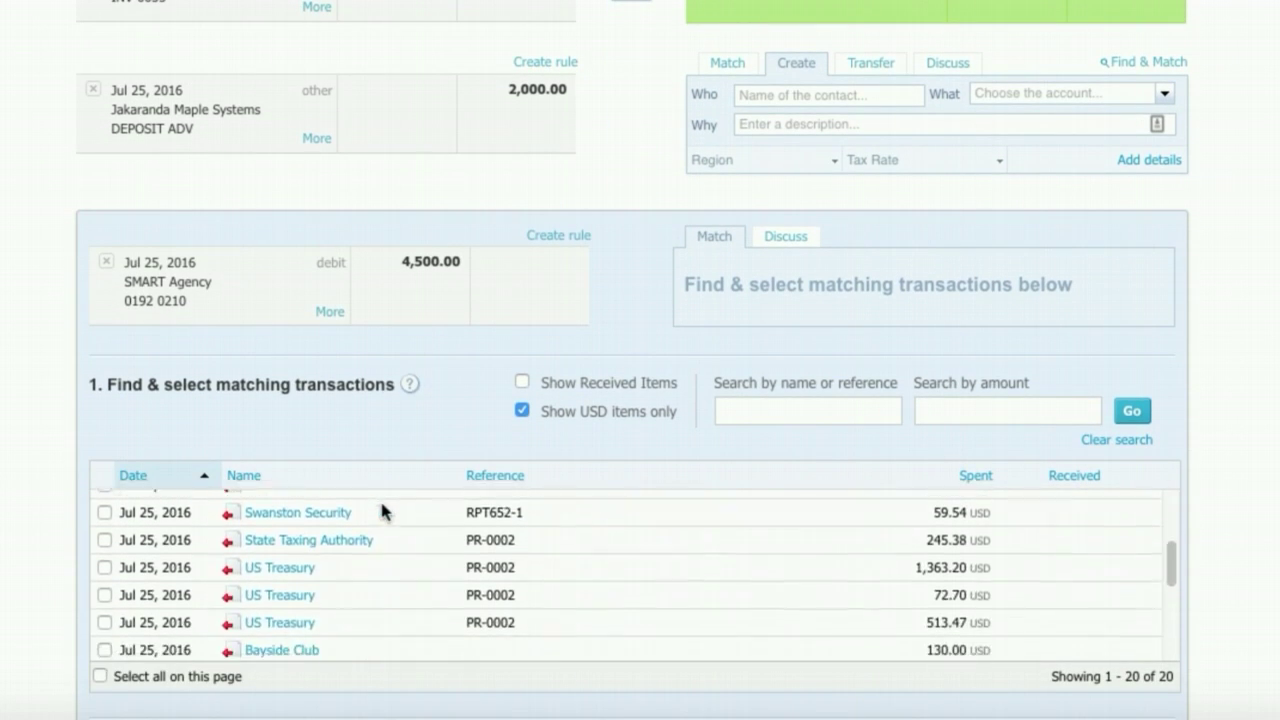
scroll(381, 505, down, 3)
scroll(381, 505, up, 10)
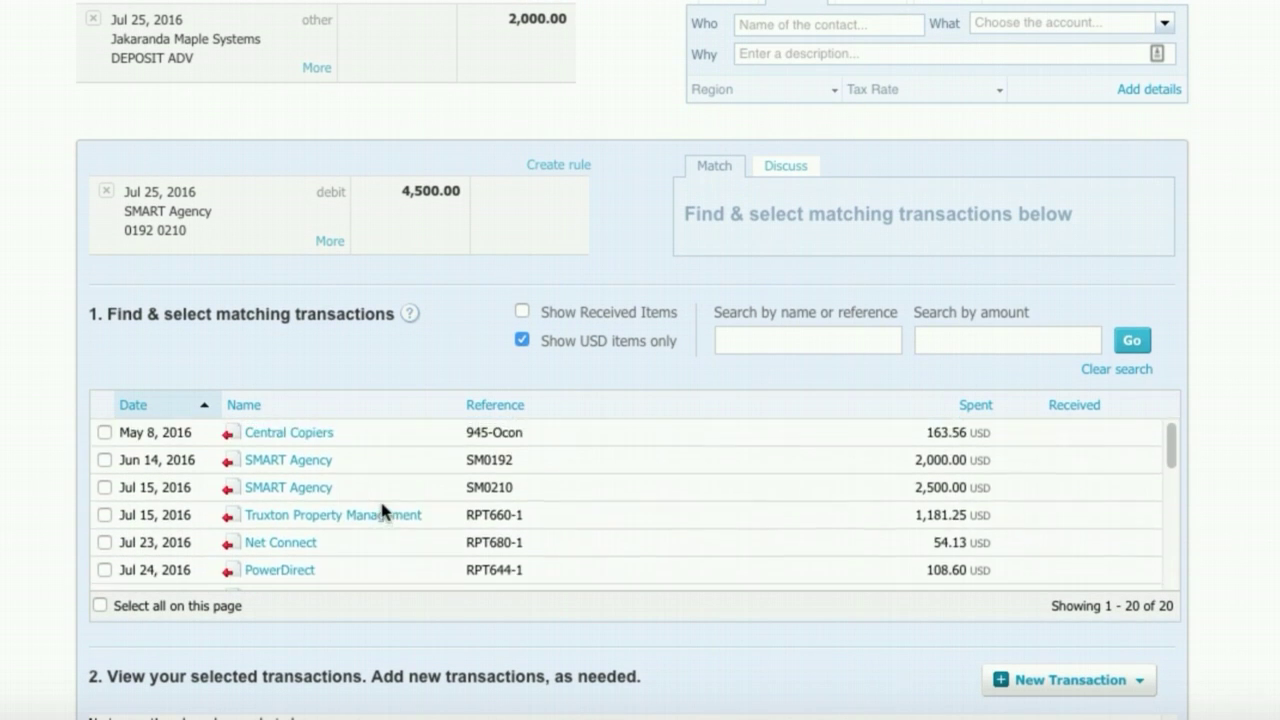
click(817, 407)
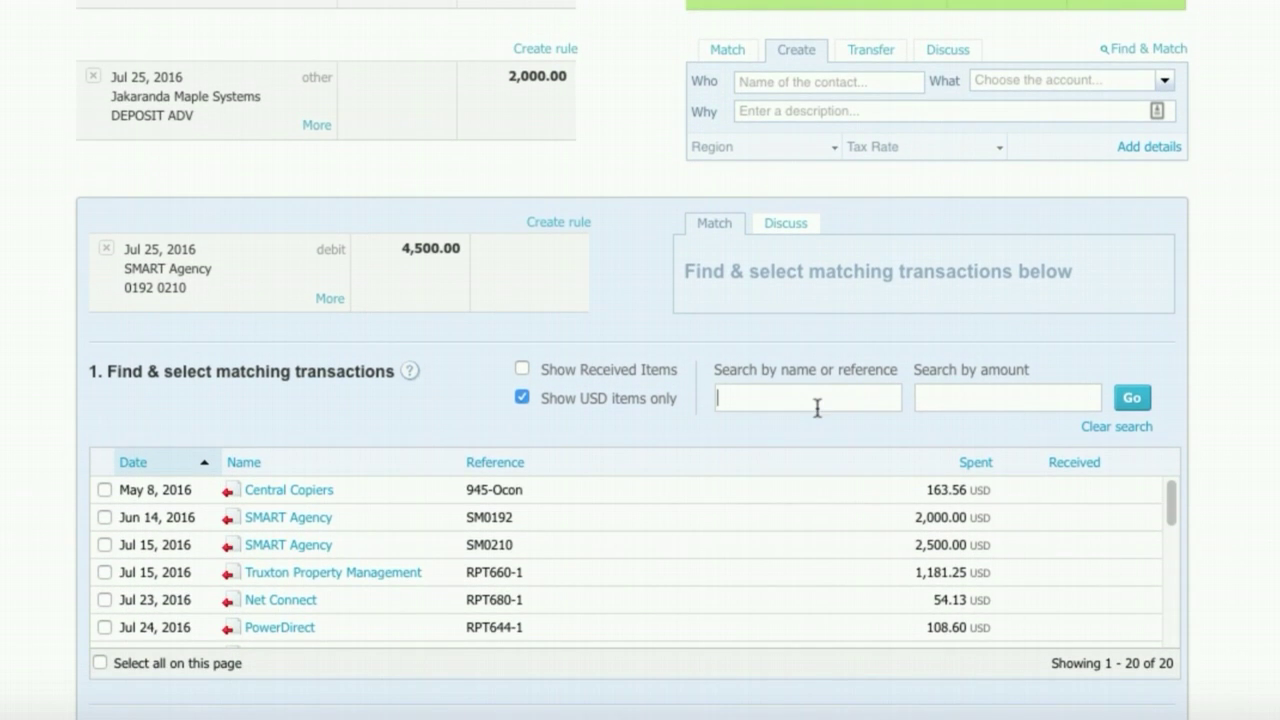
text(smart)
key(Return)
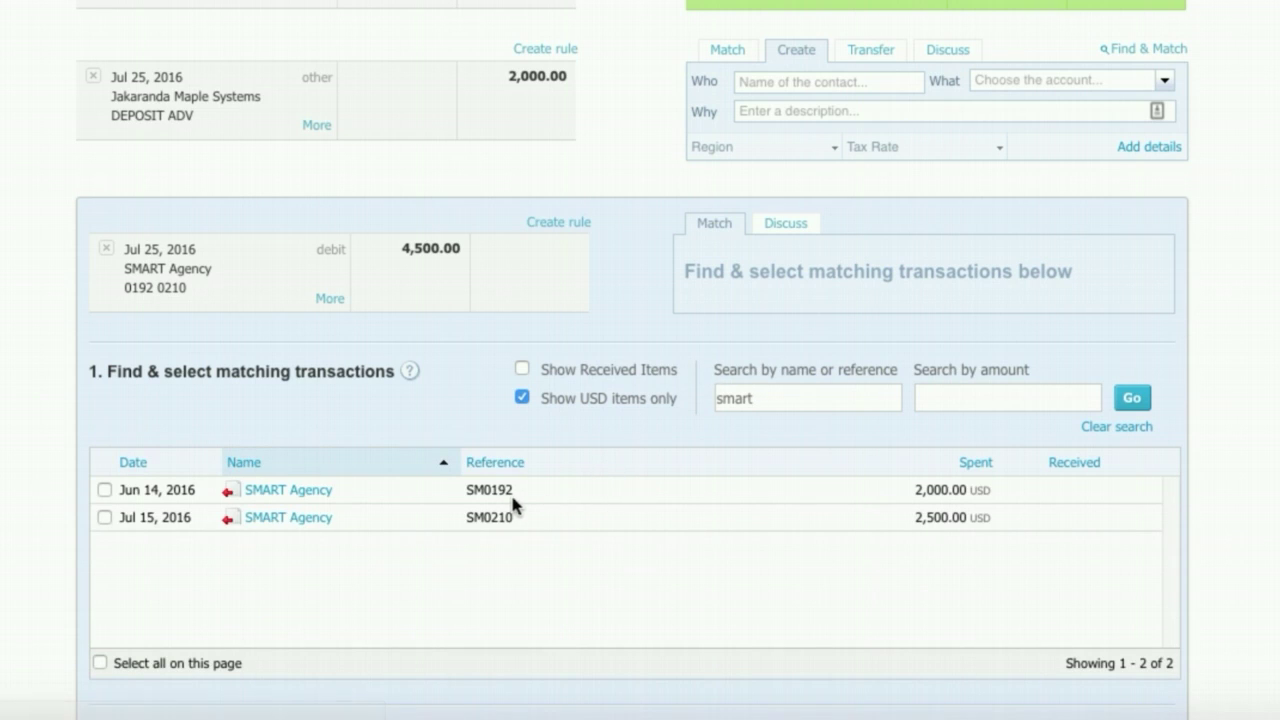
- Select both SMART Agency transactions, SM0192 and SM0210, and reconcile them with the 4,500.00 statement line
click(104, 490)
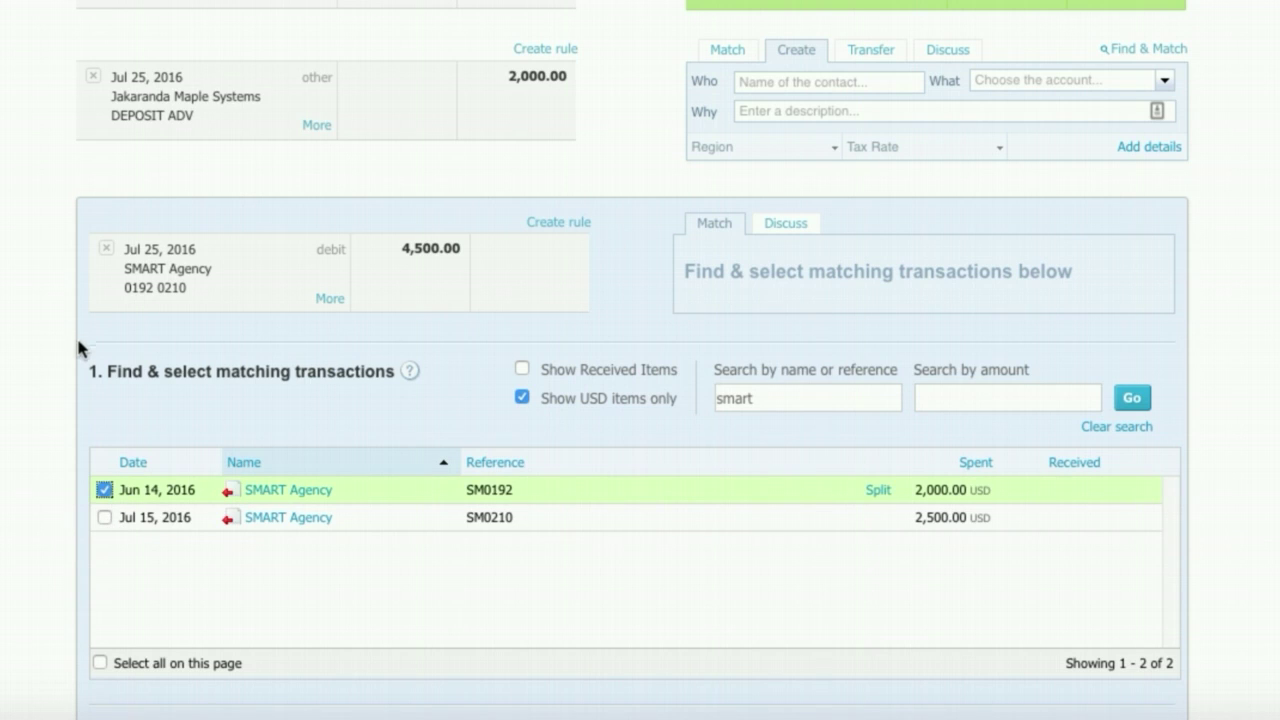
click(105, 518)
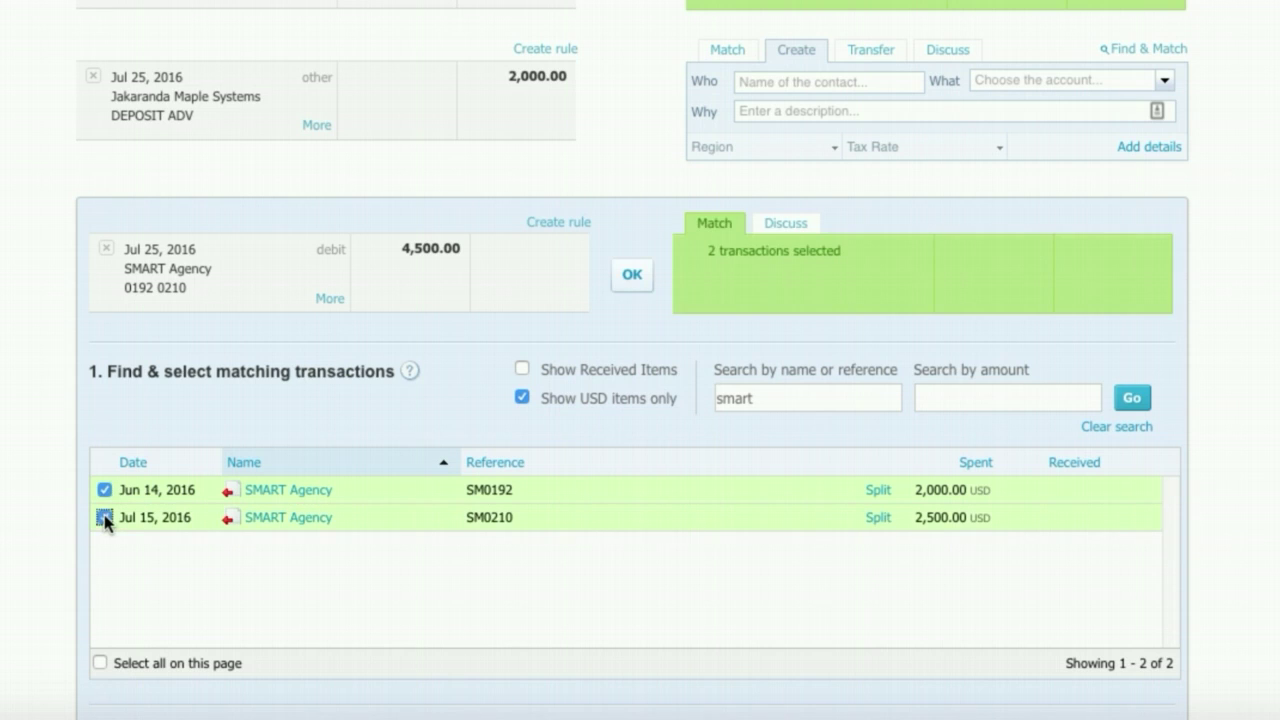
click(648, 288)
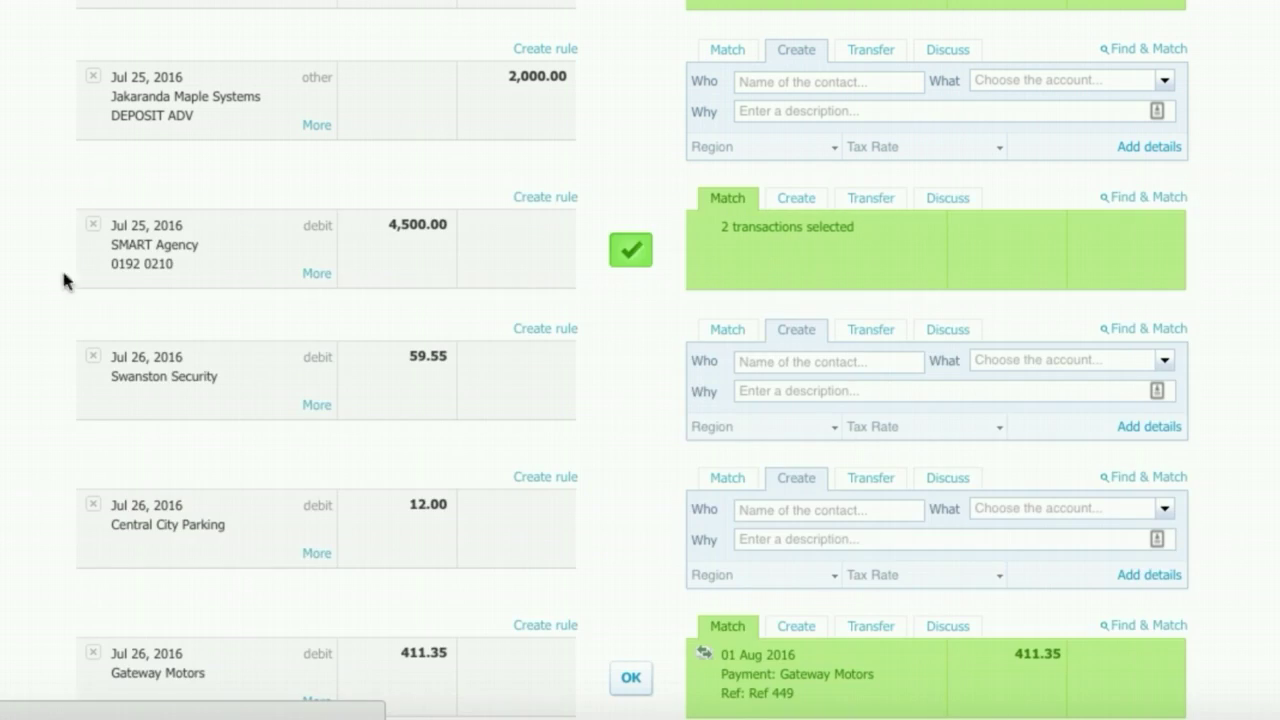
- View the other bank accounts available for switching from the Checking Account's reconciliation page
scroll(30, 287, up, 1)
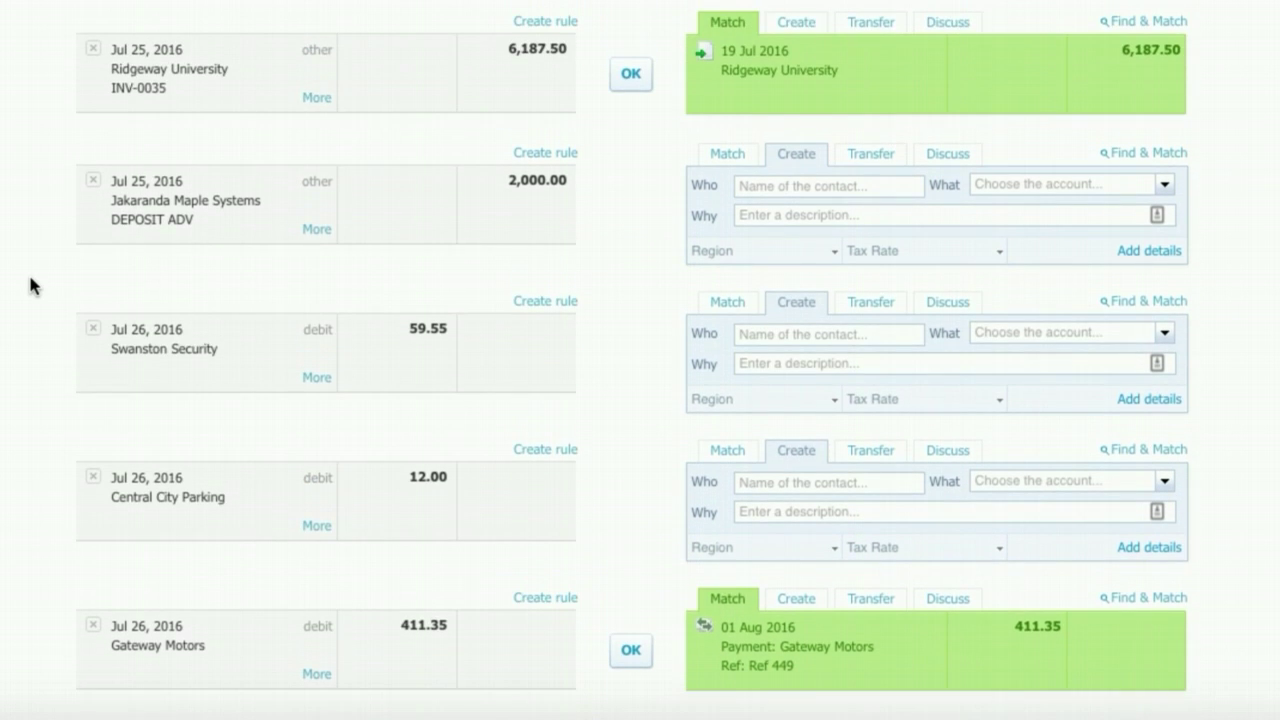
scroll(30, 287, up, 6)
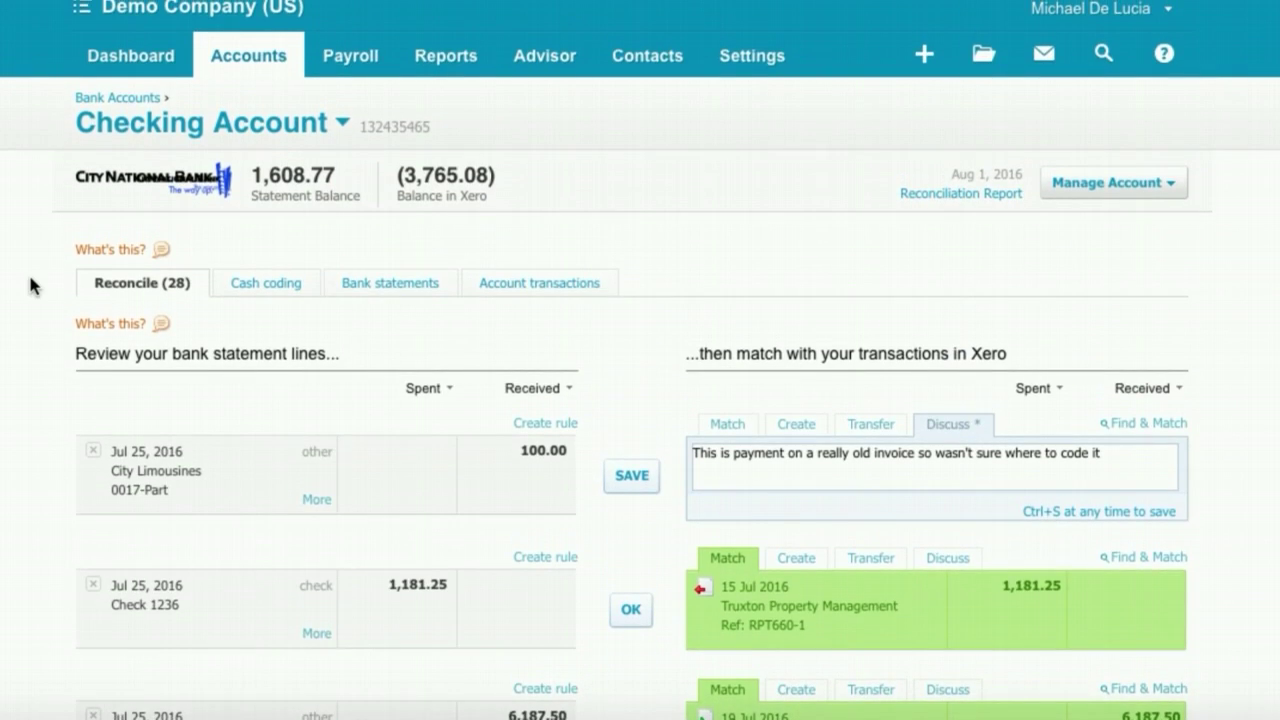
click(265, 130)
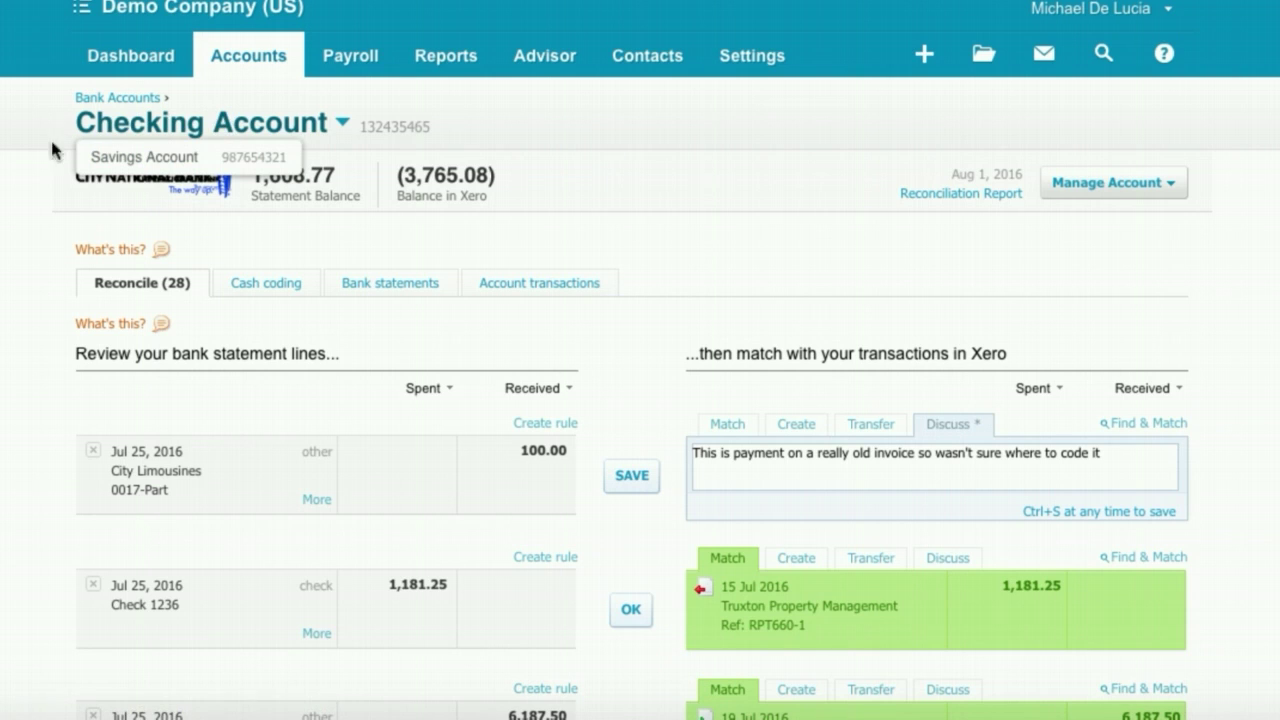
- Set the 59.55 Swanston Security statement line as a transfer with the Savings Account
scroll(48, 405, down, 3)
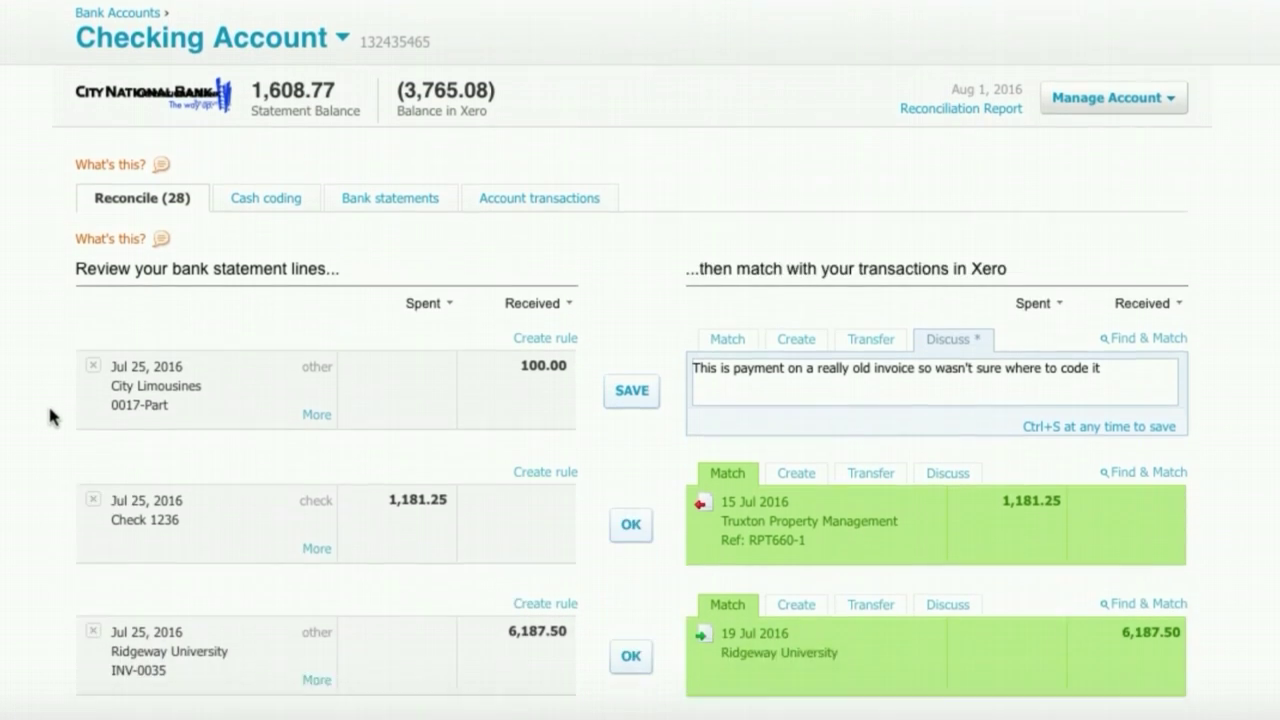
scroll(48, 403, down, 3)
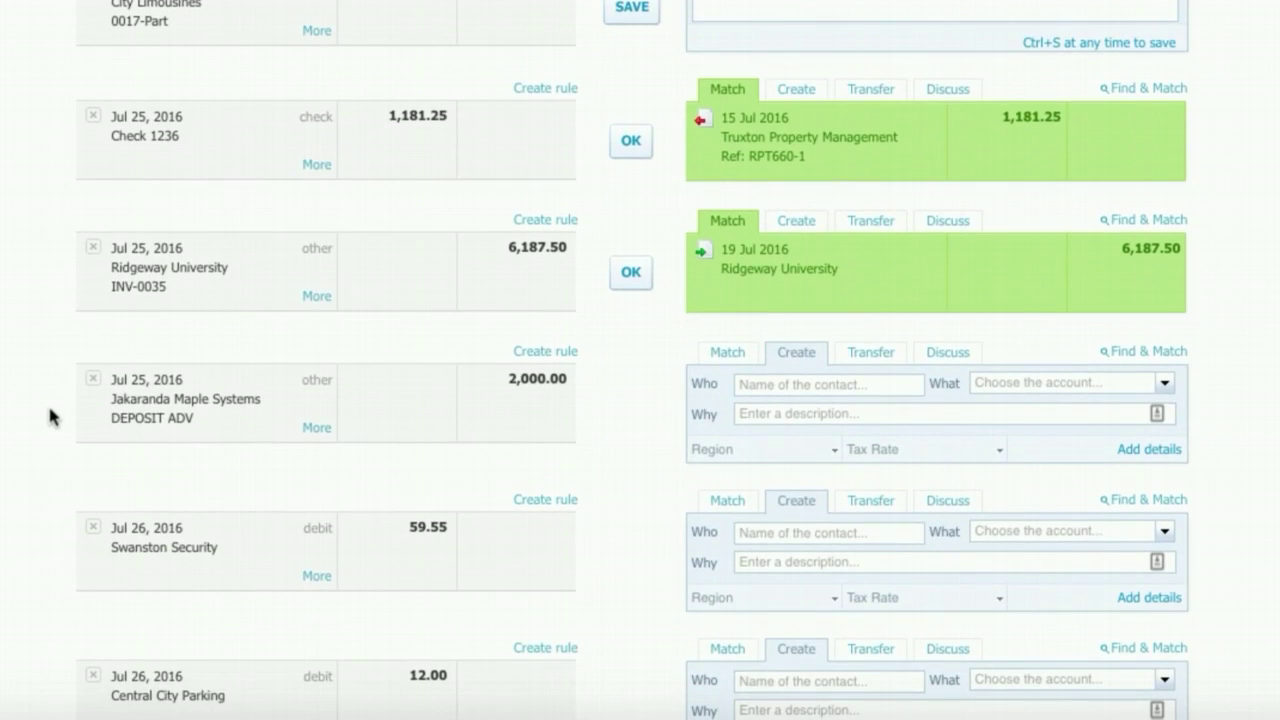
click(873, 508)
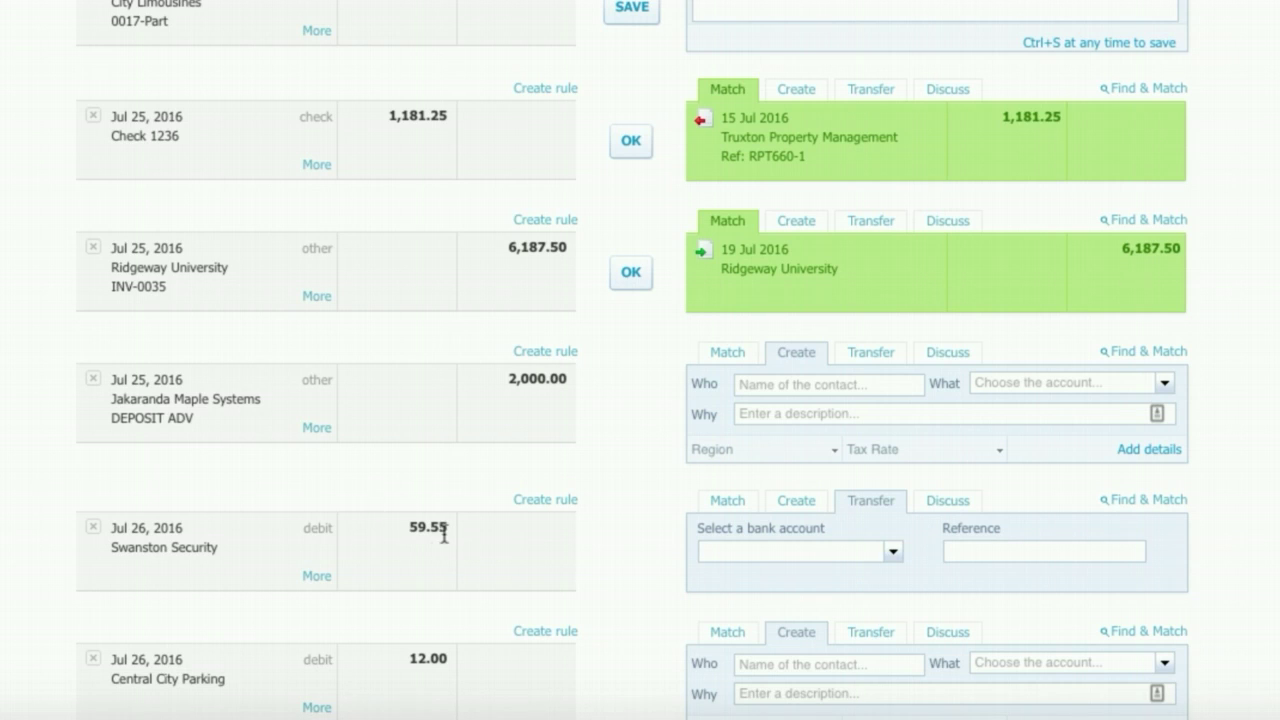
click(892, 551)
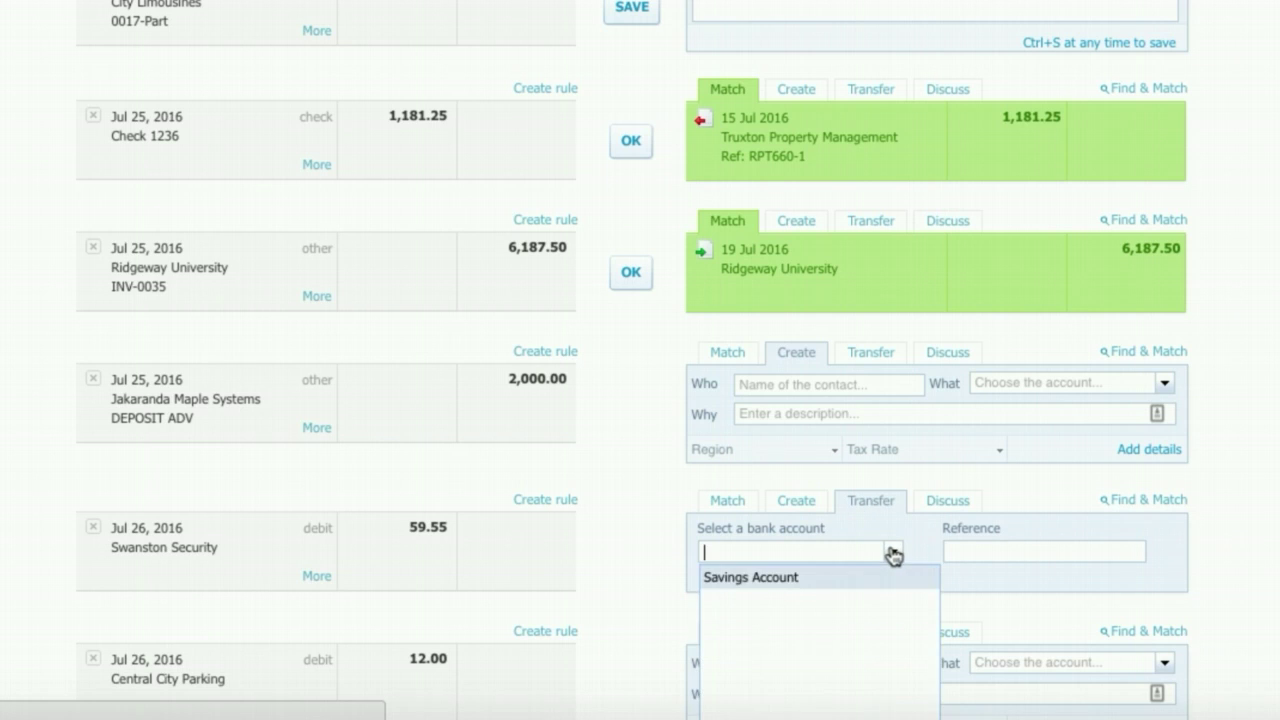
click(790, 578)
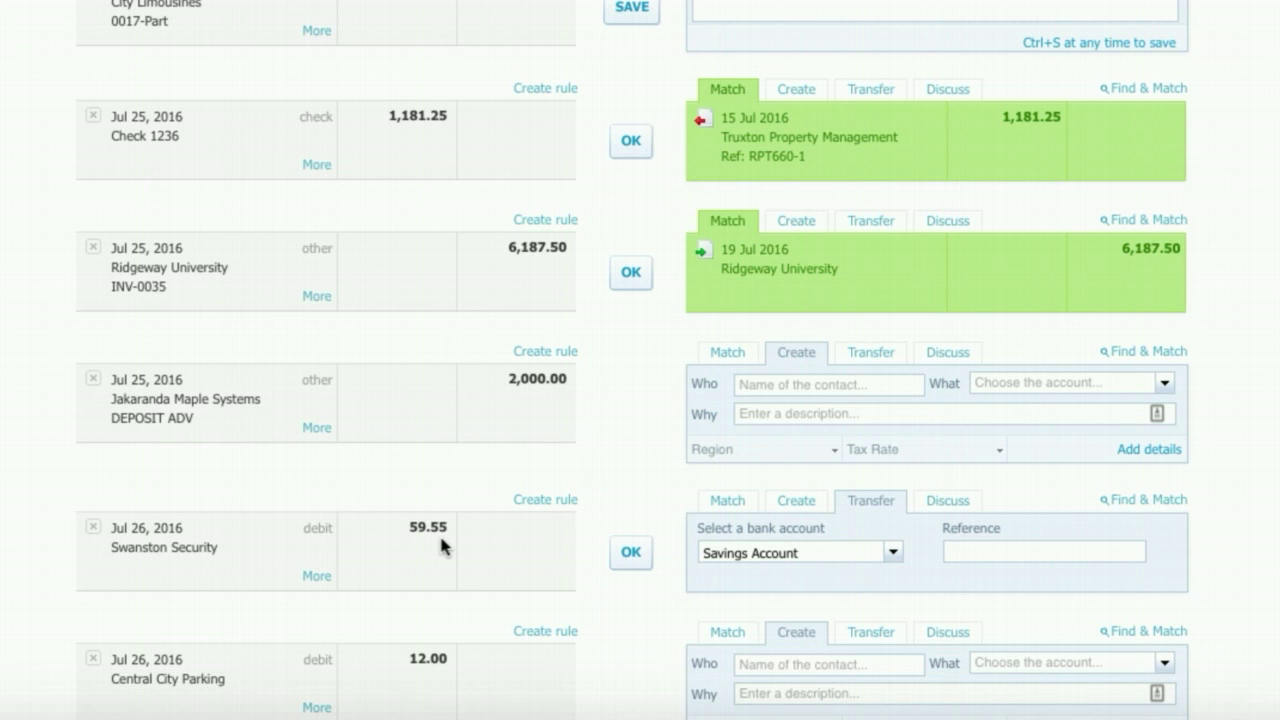
- Fill in a new transaction for the 15.75 Cooper Street Bakery line with contact 7-Eleven, account 648 - Automobile Expenses and description "gas"
scroll(98, 420, down, 2)
scroll(96, 408, down, 6)
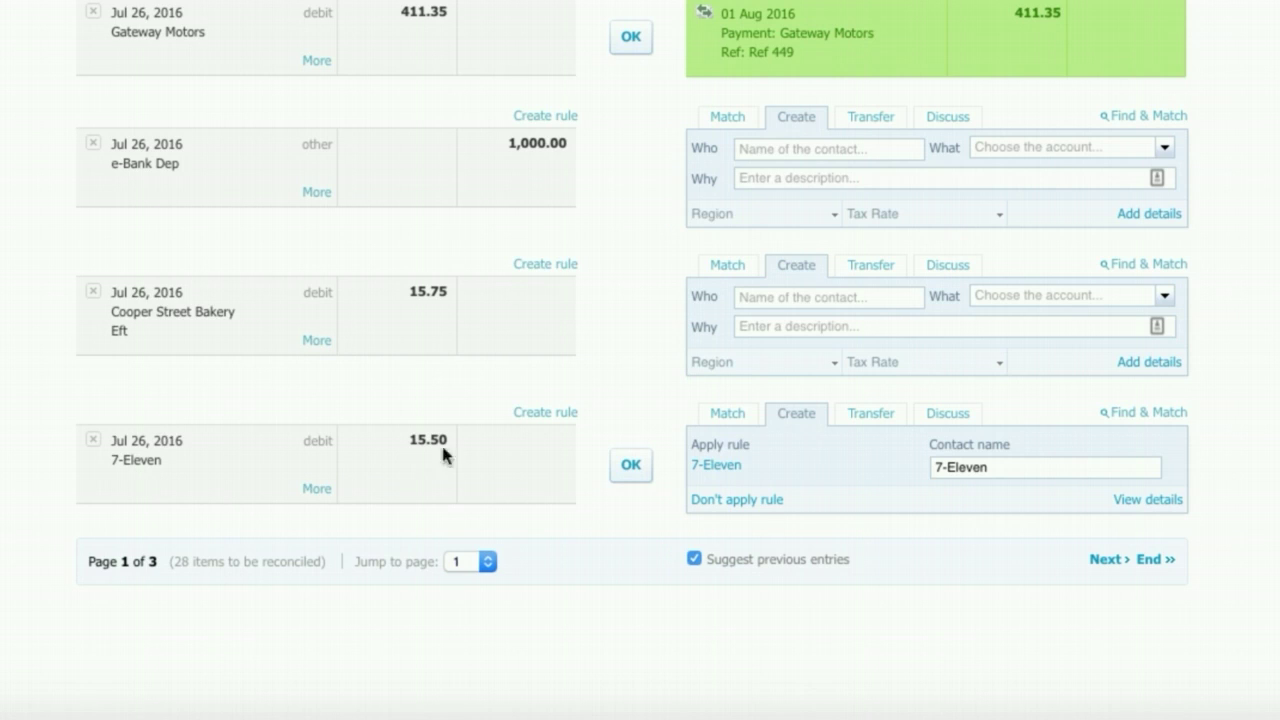
click(771, 300)
text(7-ele)
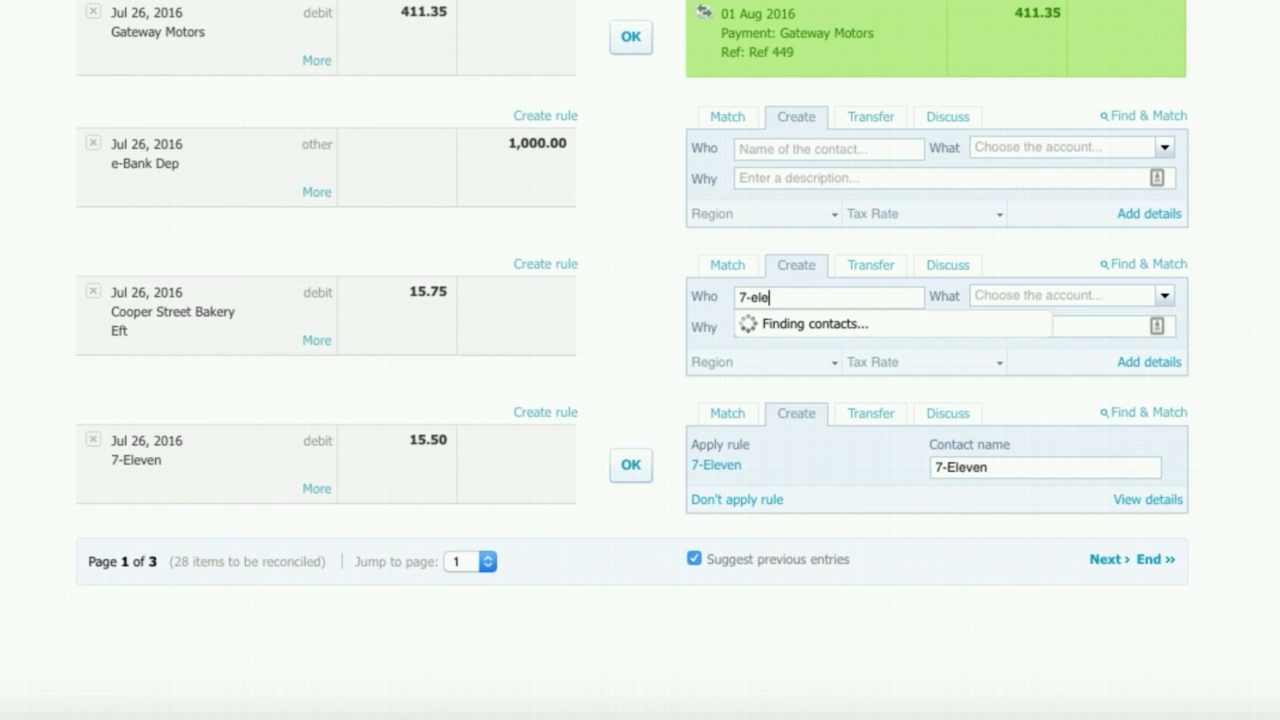
key(Tab)
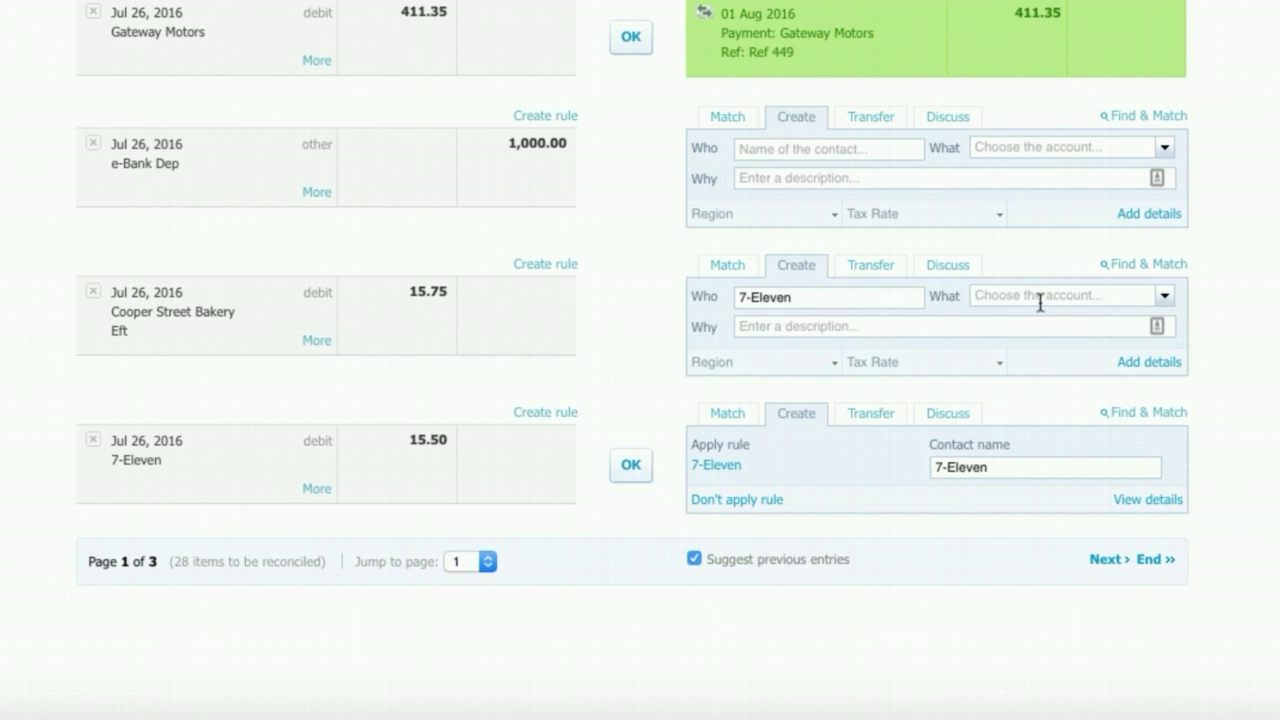
text(aut)
key(Tab)
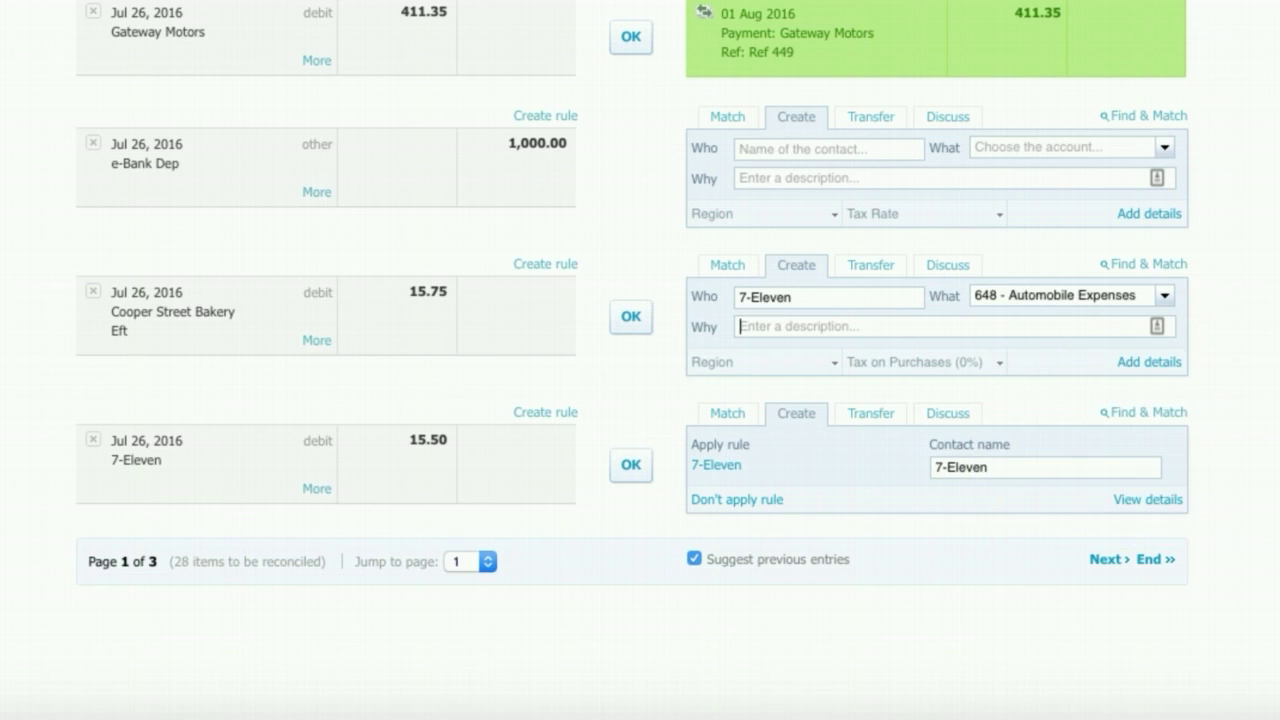
text(gas)
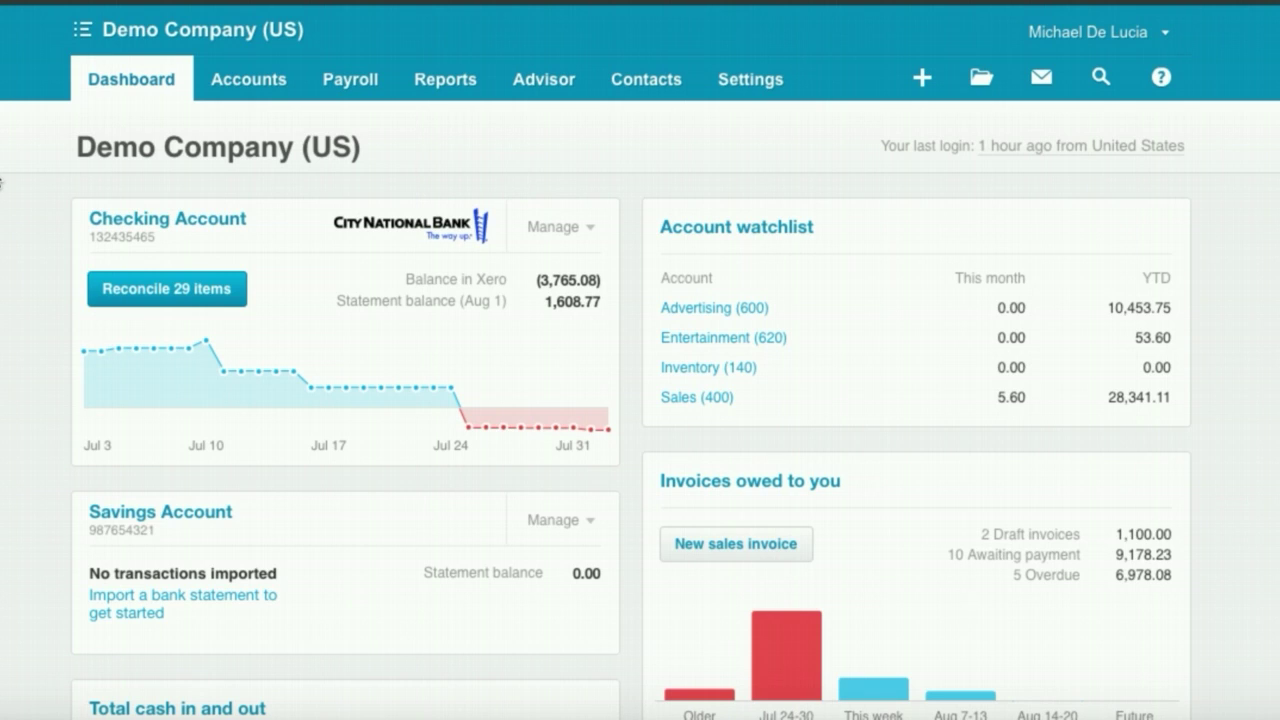
- Open the full list of reports and look through its categories, from Financial and Sales to Fixed Assets and Payroll
click(439, 76)
click(455, 126)
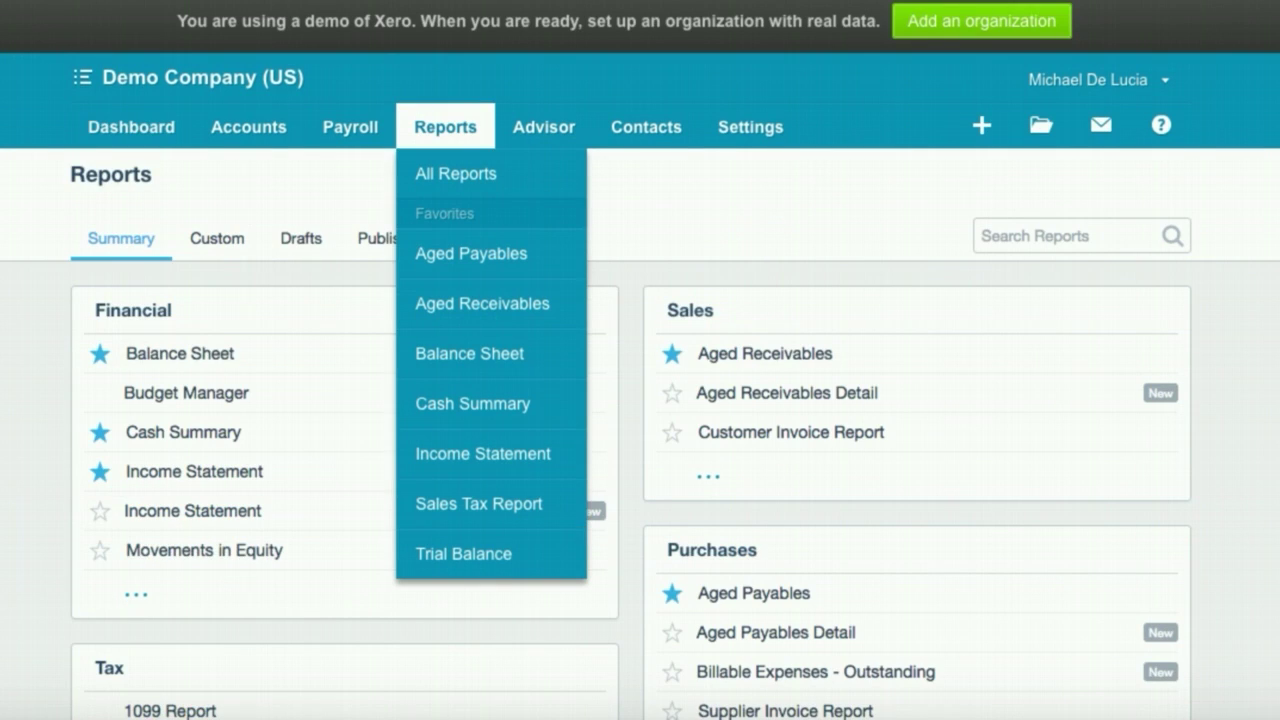
scroll(640, 400, down, 1)
scroll(640, 400, down, 6)
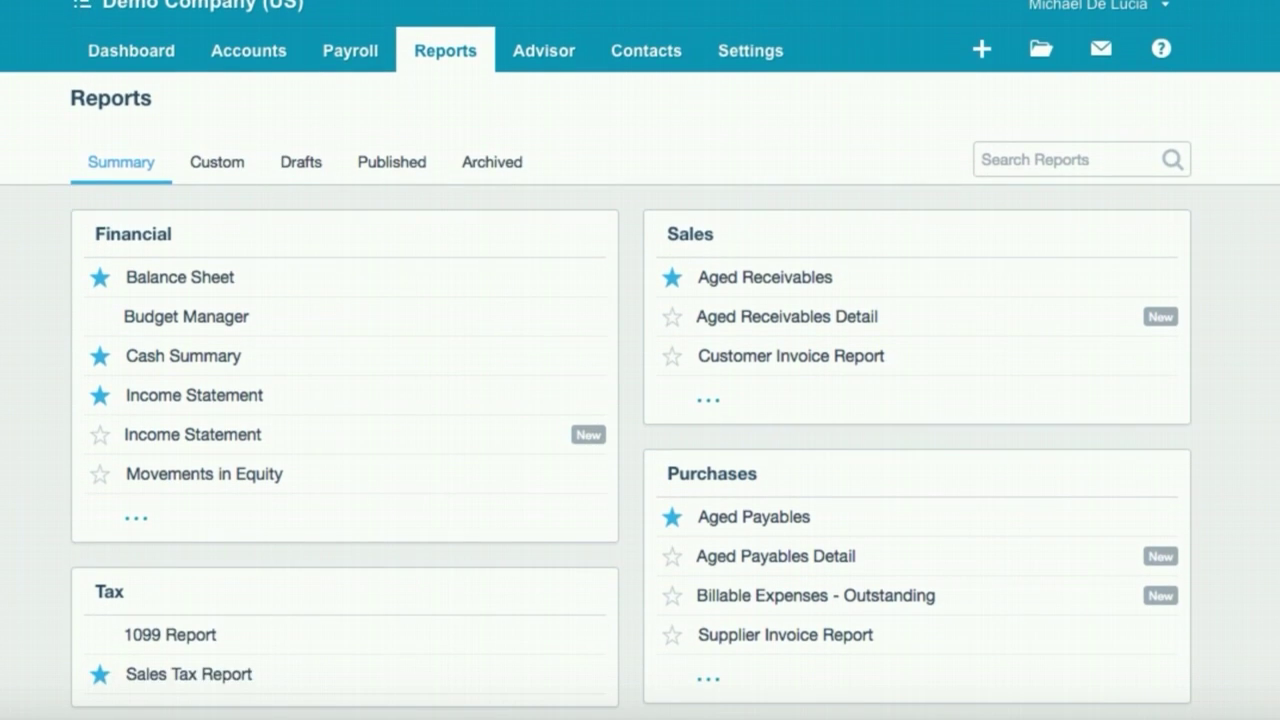
scroll(640, 400, down, 1)
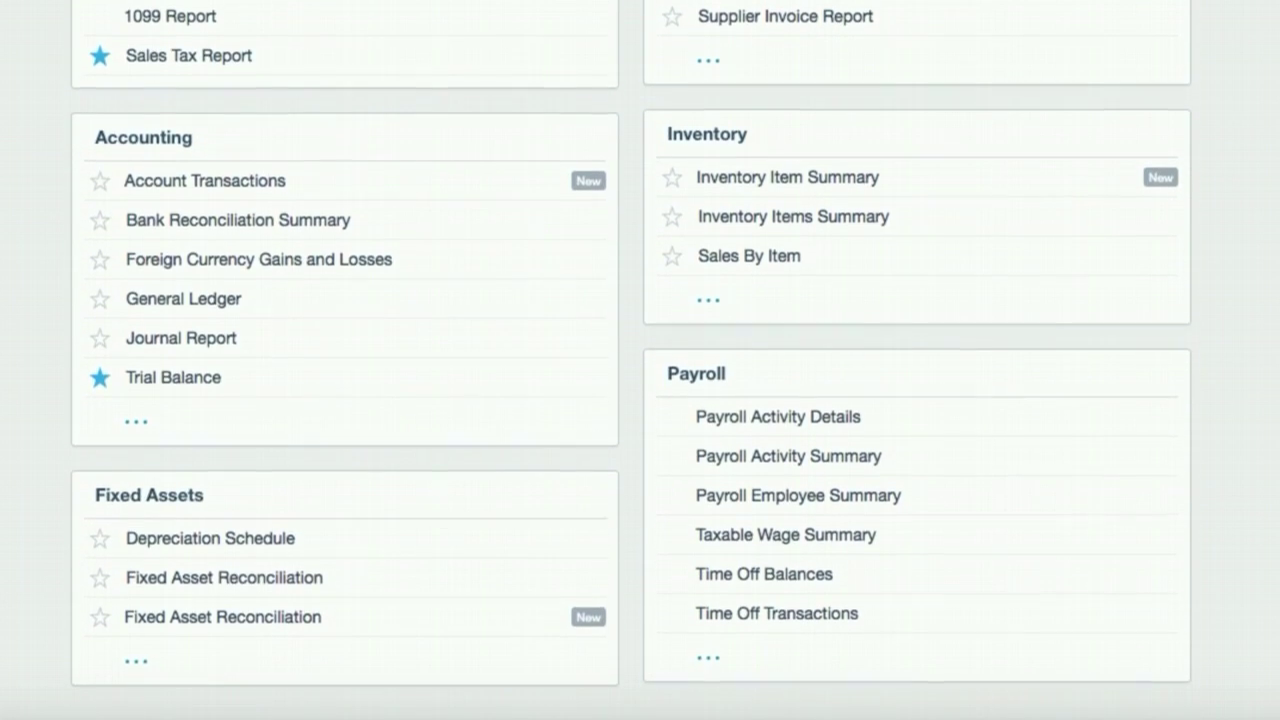
scroll(640, 400, up, 7)
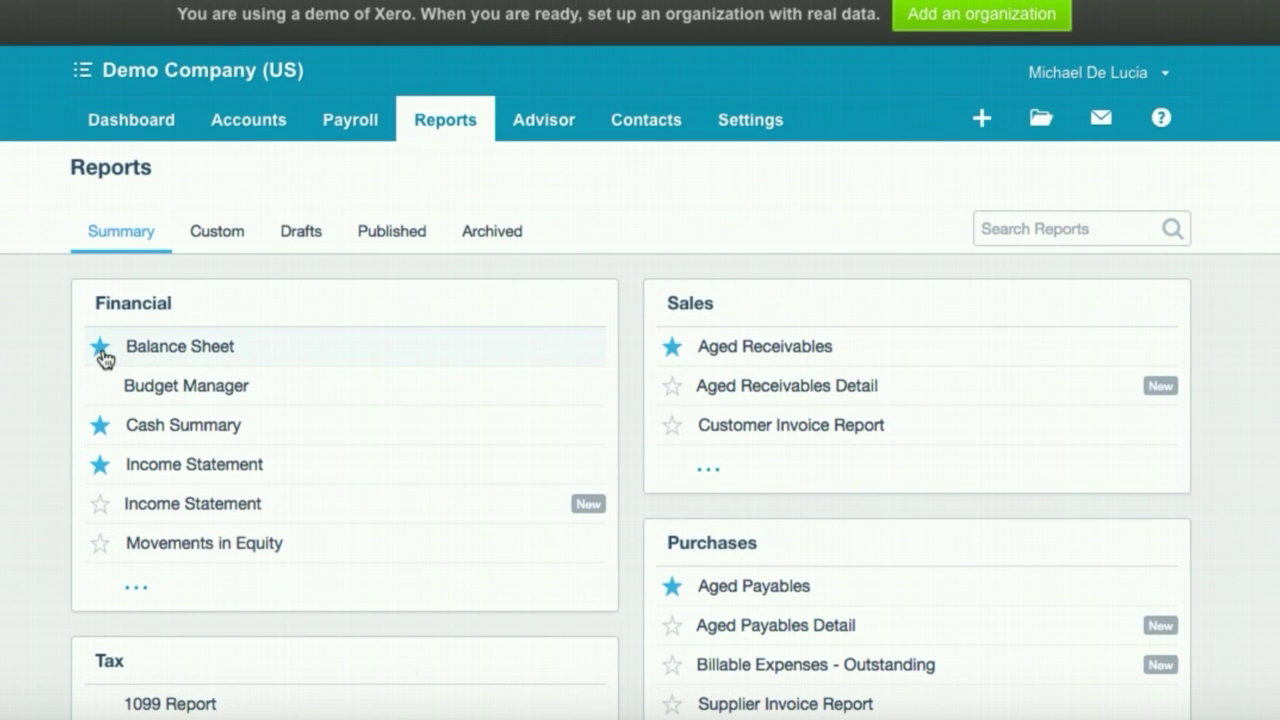
- Open the Income Statement report and look through its date range settings, monthly columns, revenue, cost of sales and operating expenses
click(464, 126)
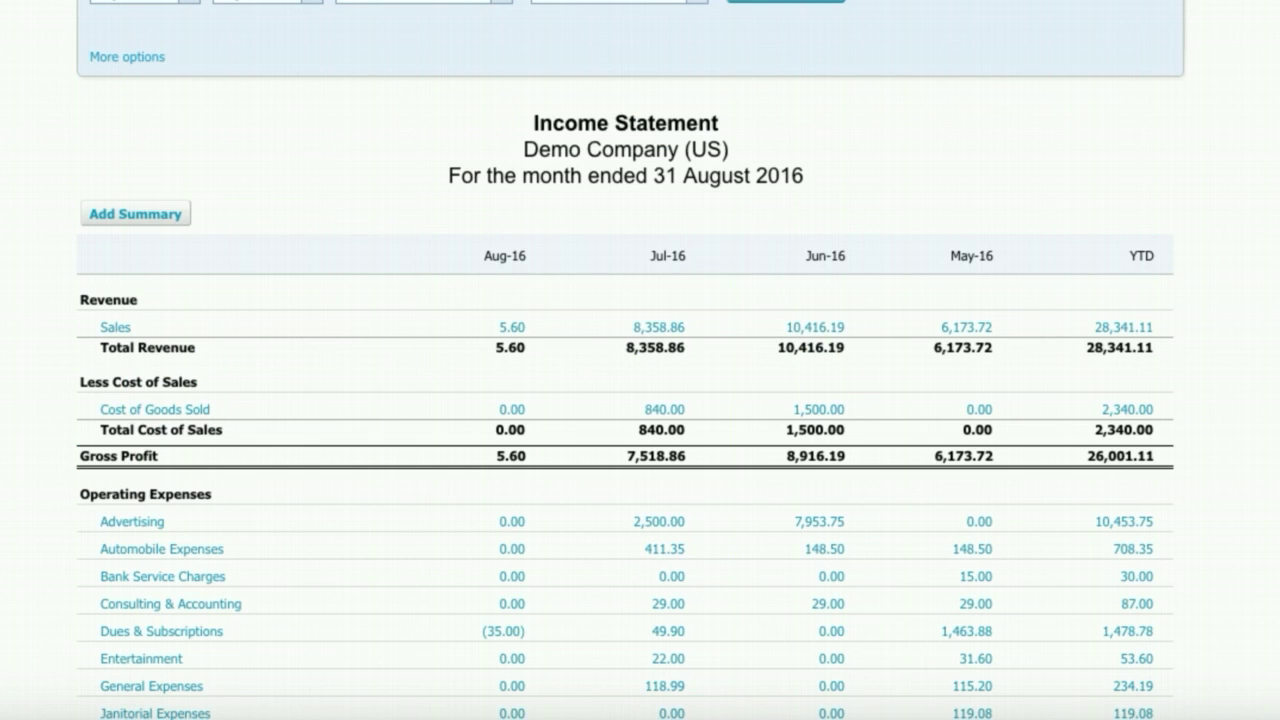
scroll(630, 360, up, 2)
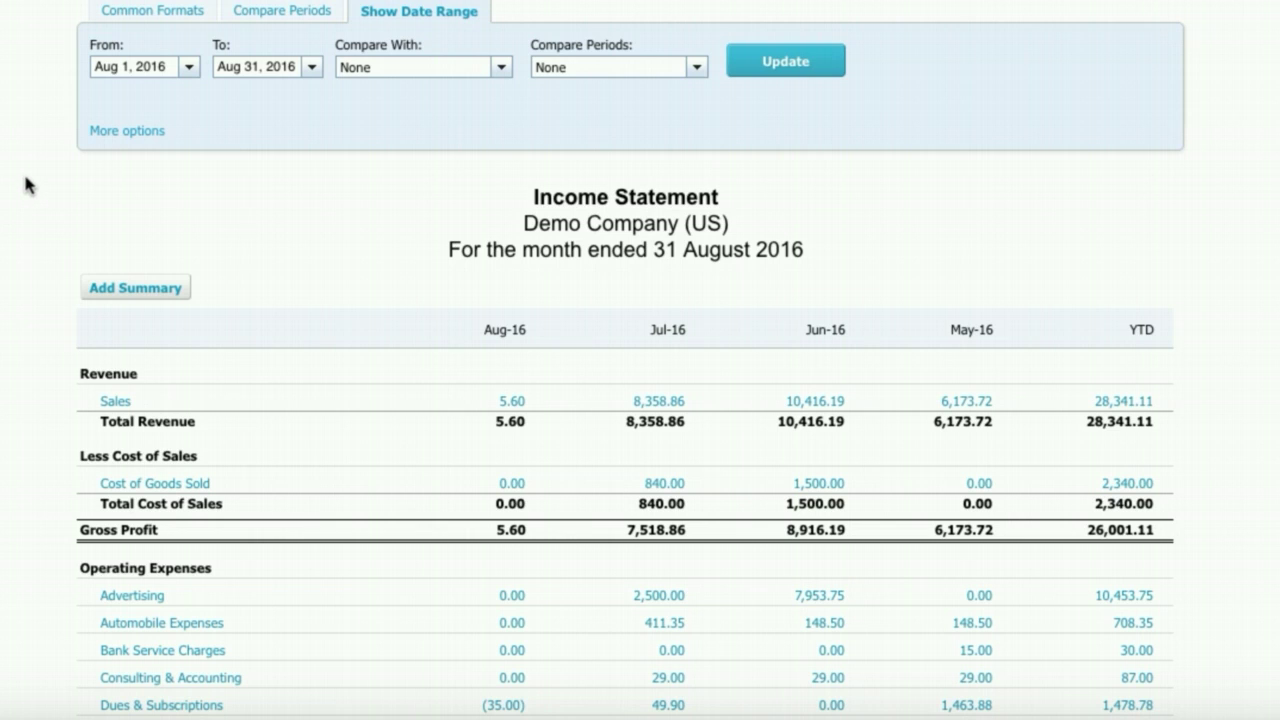
scroll(29, 183, up, 3)
scroll(29, 183, down, 3)
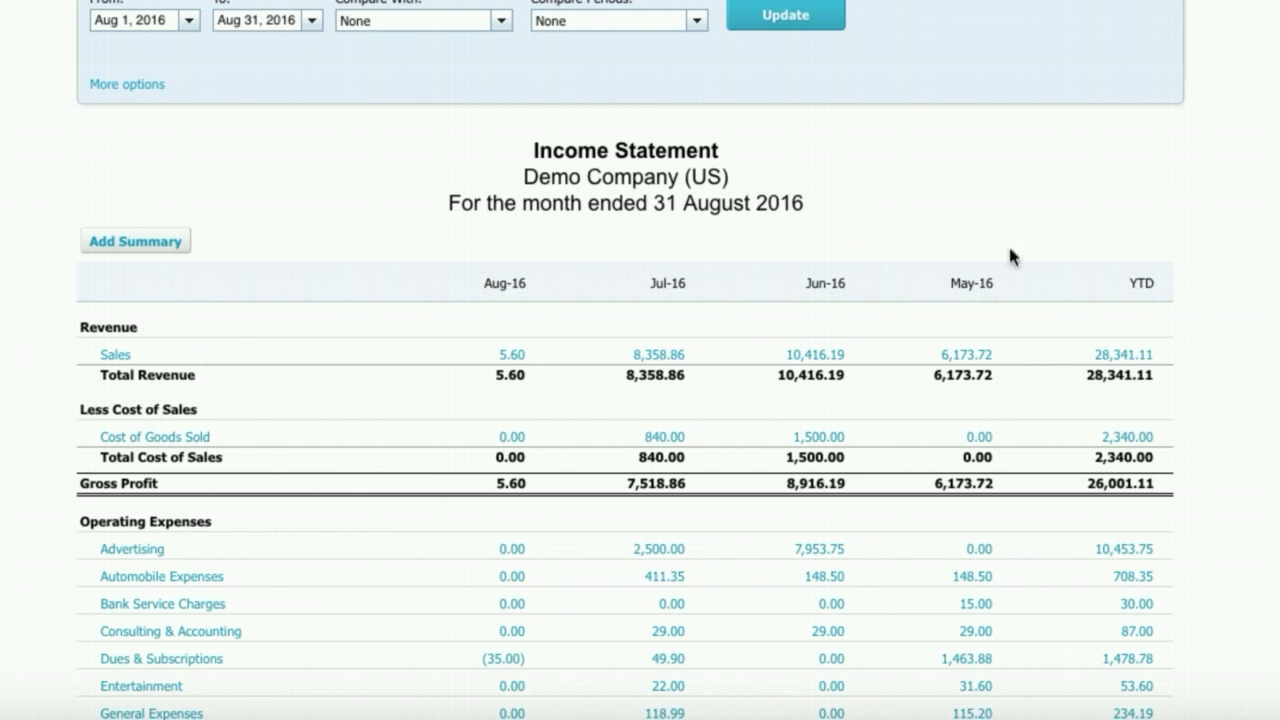
scroll(8, 250, down, 1)
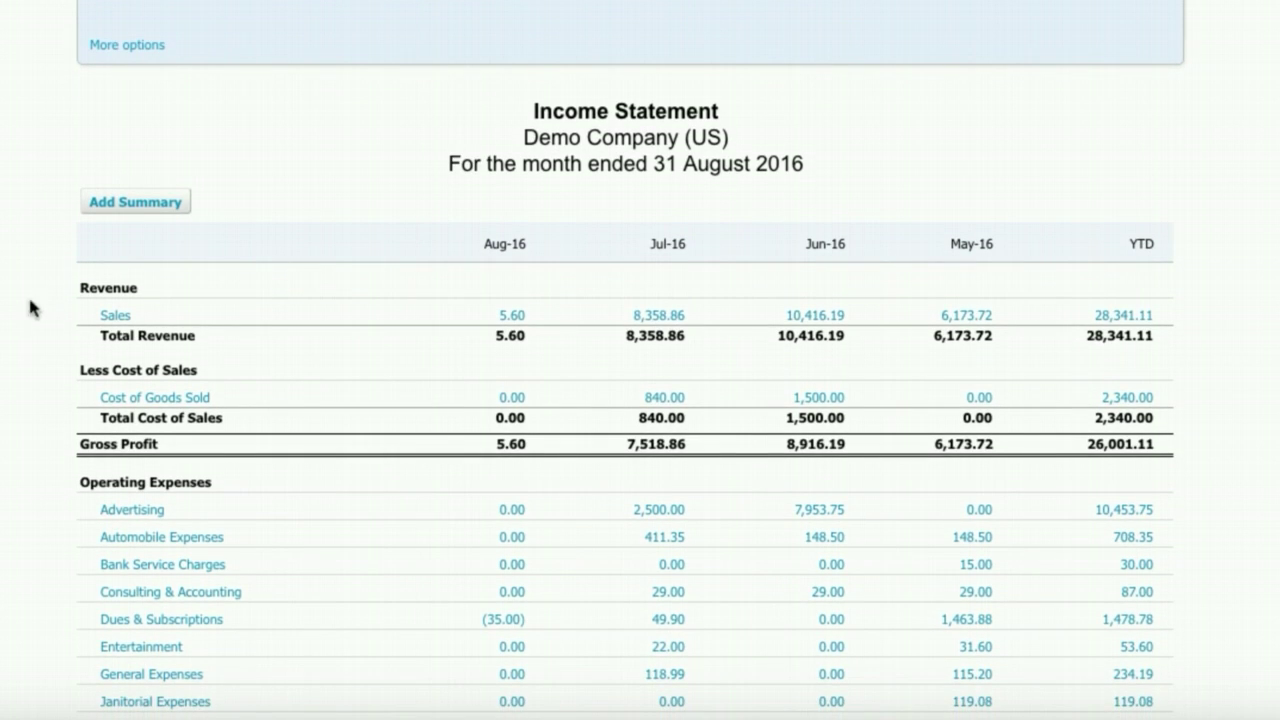
scroll(34, 397, down, 4)
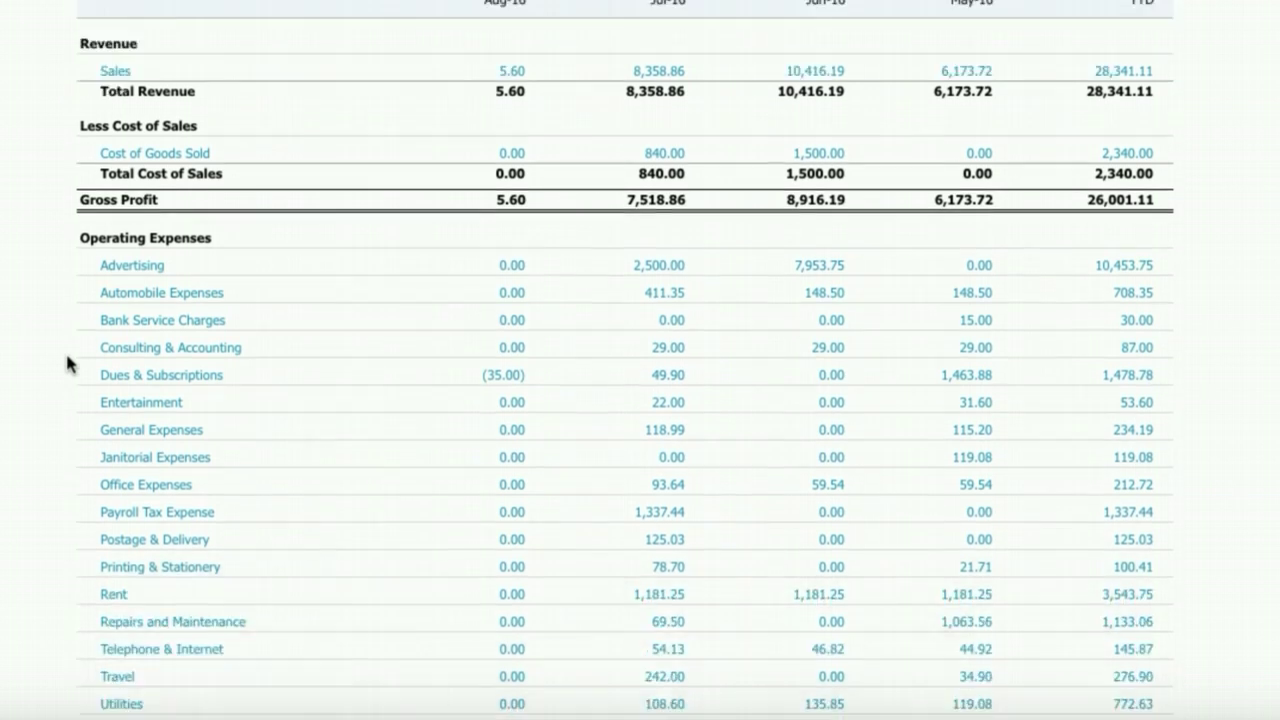
- View the Income Statement's net income lines and the layout options available for the report
scroll(67, 362, down, 10)
click(387, 527)
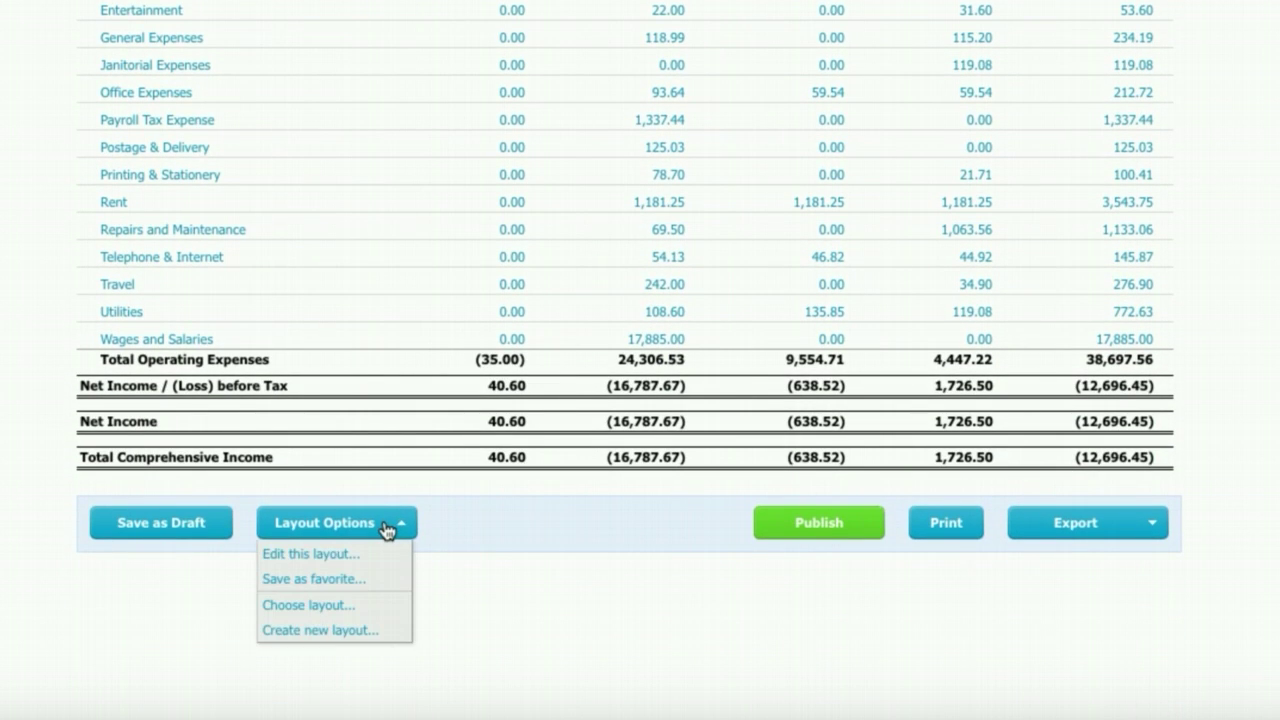
click(24, 414)
- Open the Balance Sheet report and review its assets, liabilities, equity, layout options and comparison settings
scroll(24, 414, up, 13)
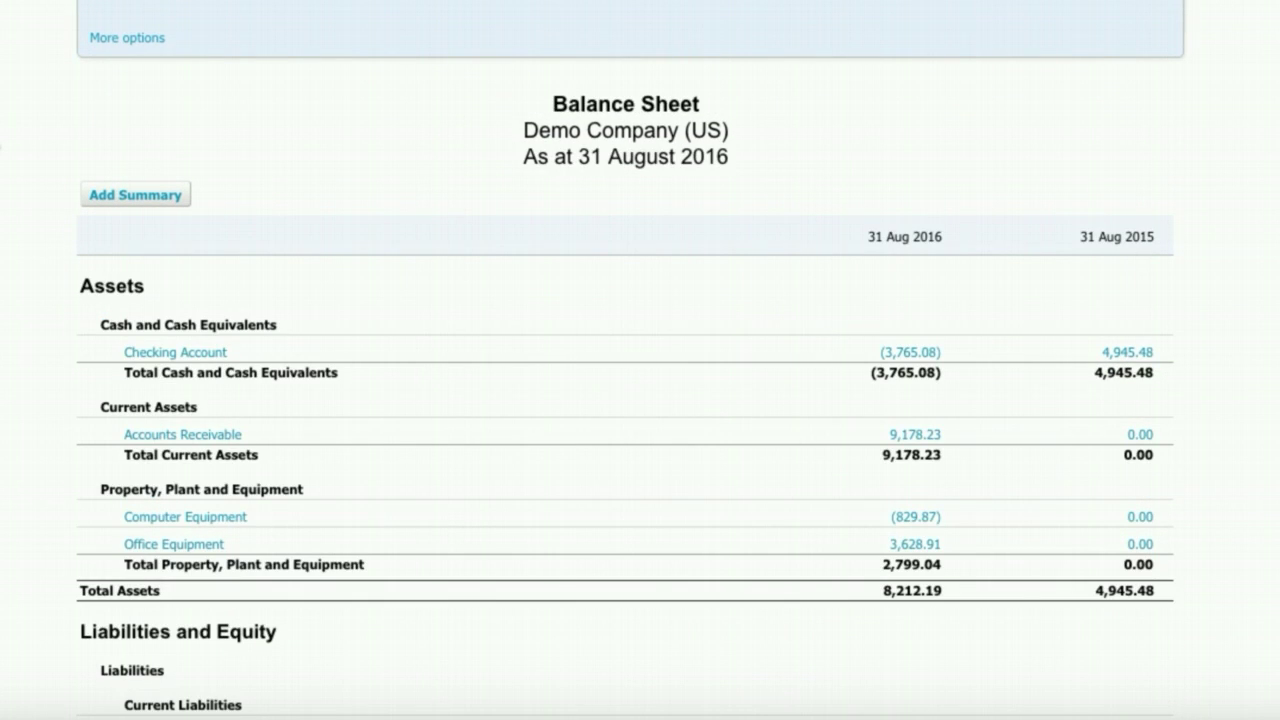
scroll(109, 103, up, 3)
scroll(108, 454, down, 7)
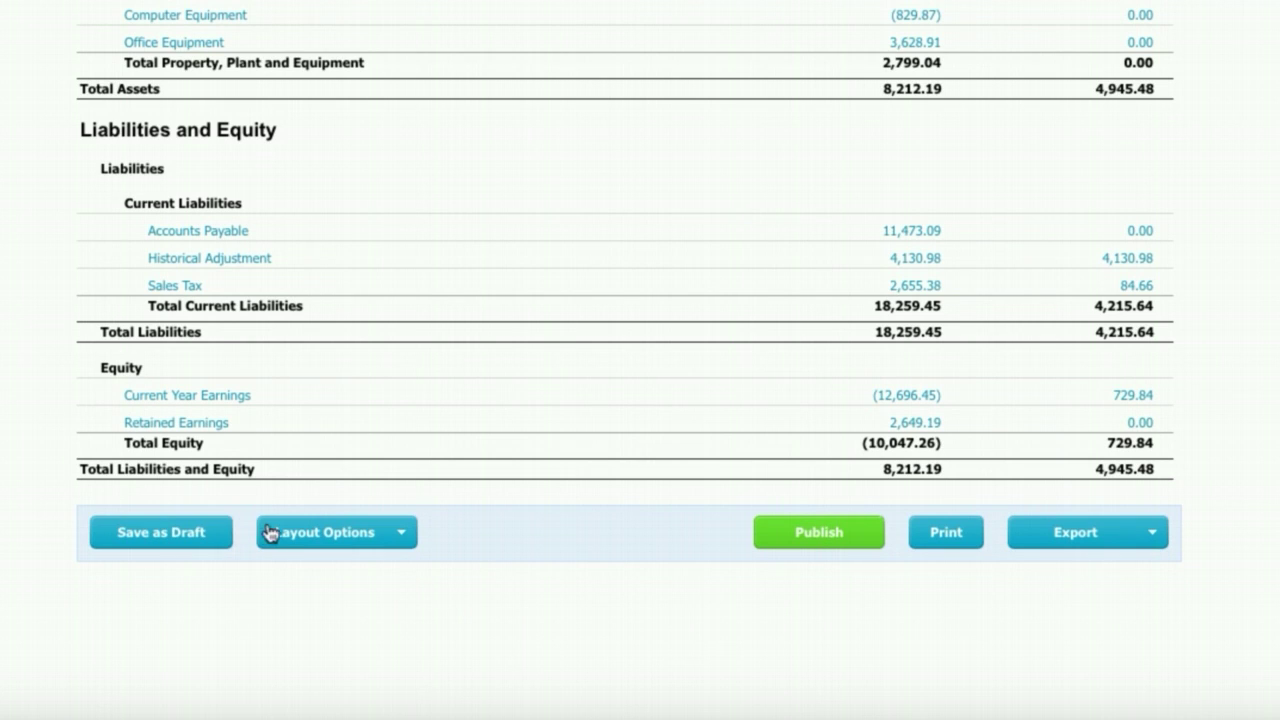
click(300, 538)
scroll(1, 470, up, 3)
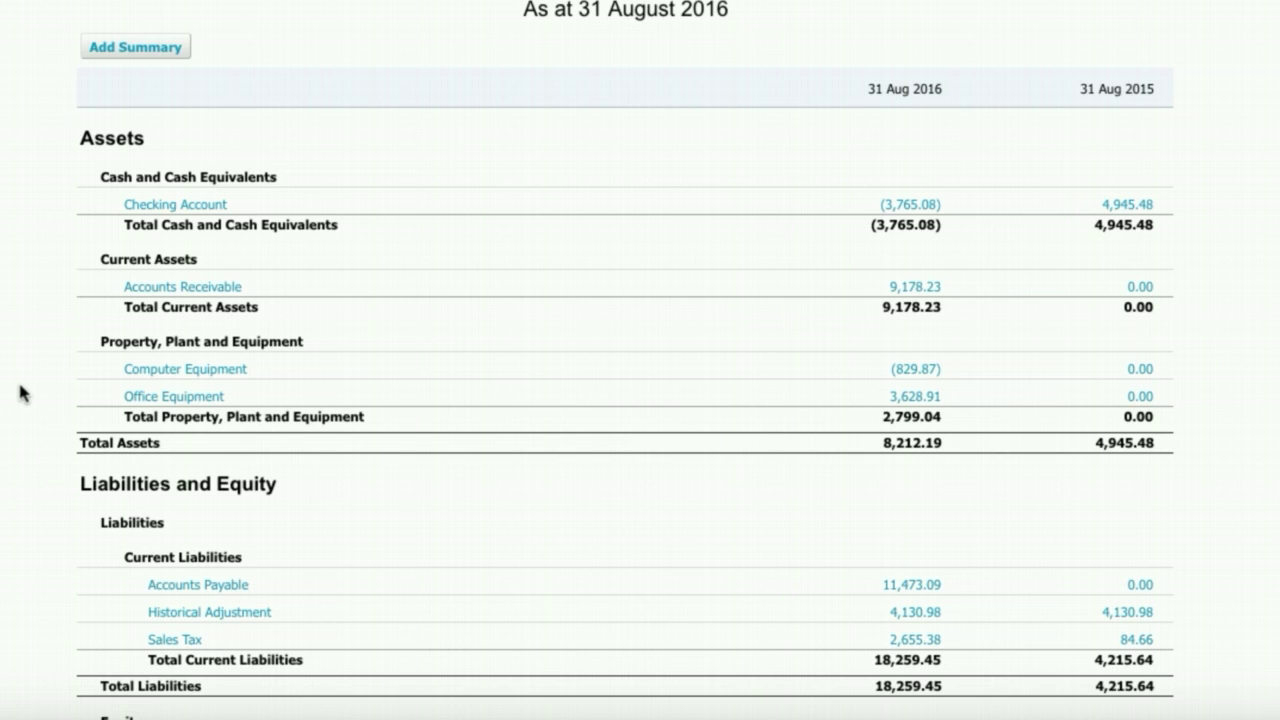
scroll(20, 393, up, 5)
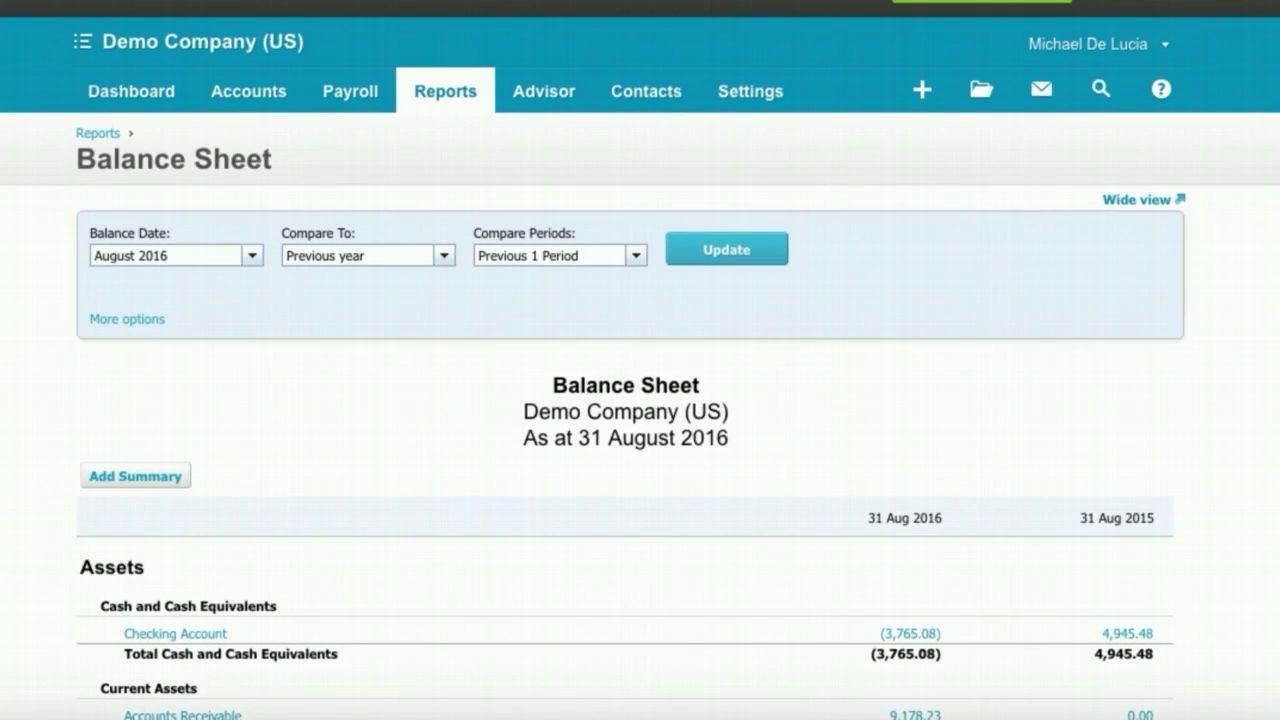